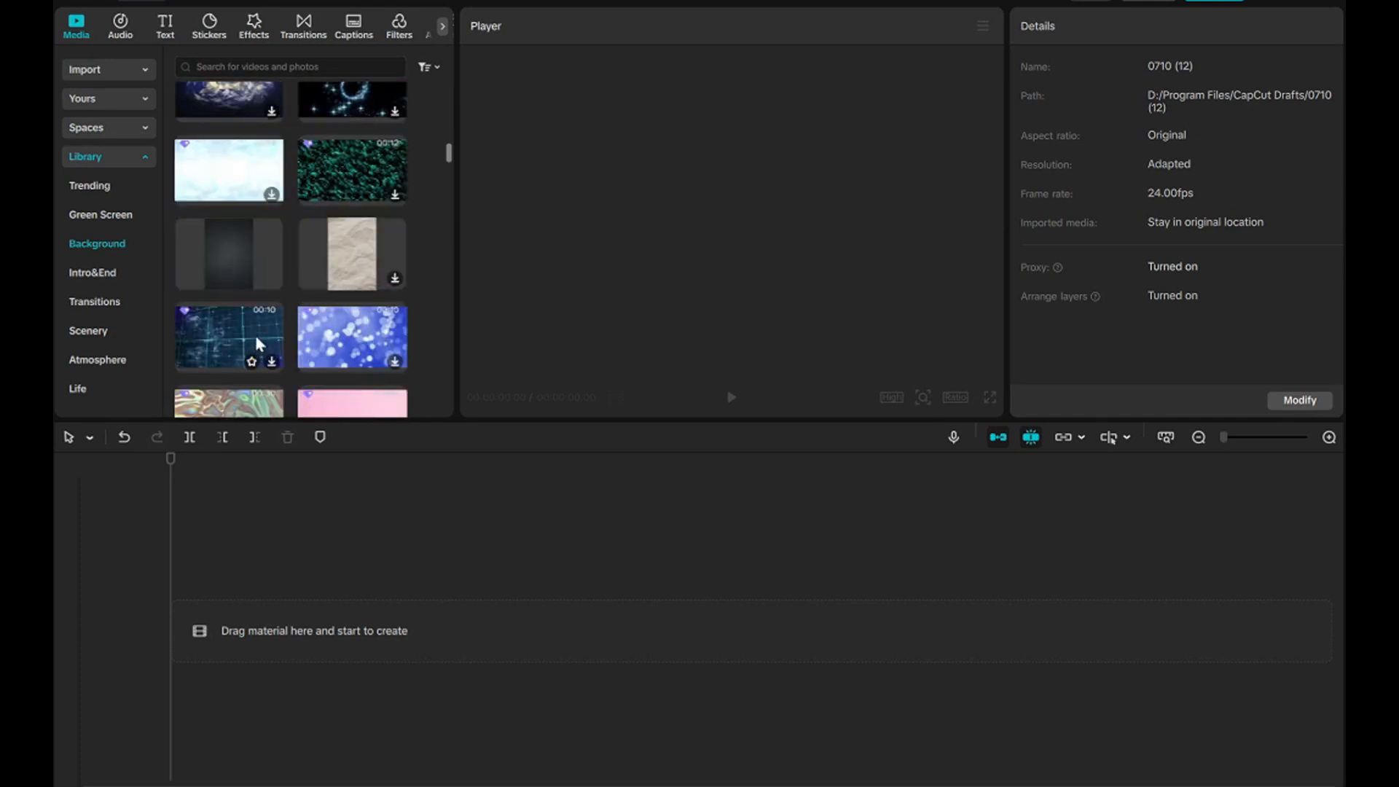
# Add the dark vertical texture background from the stock library to the timeline and set the project's aspect ratio to 16:9.
pyautogui.click(272, 279)
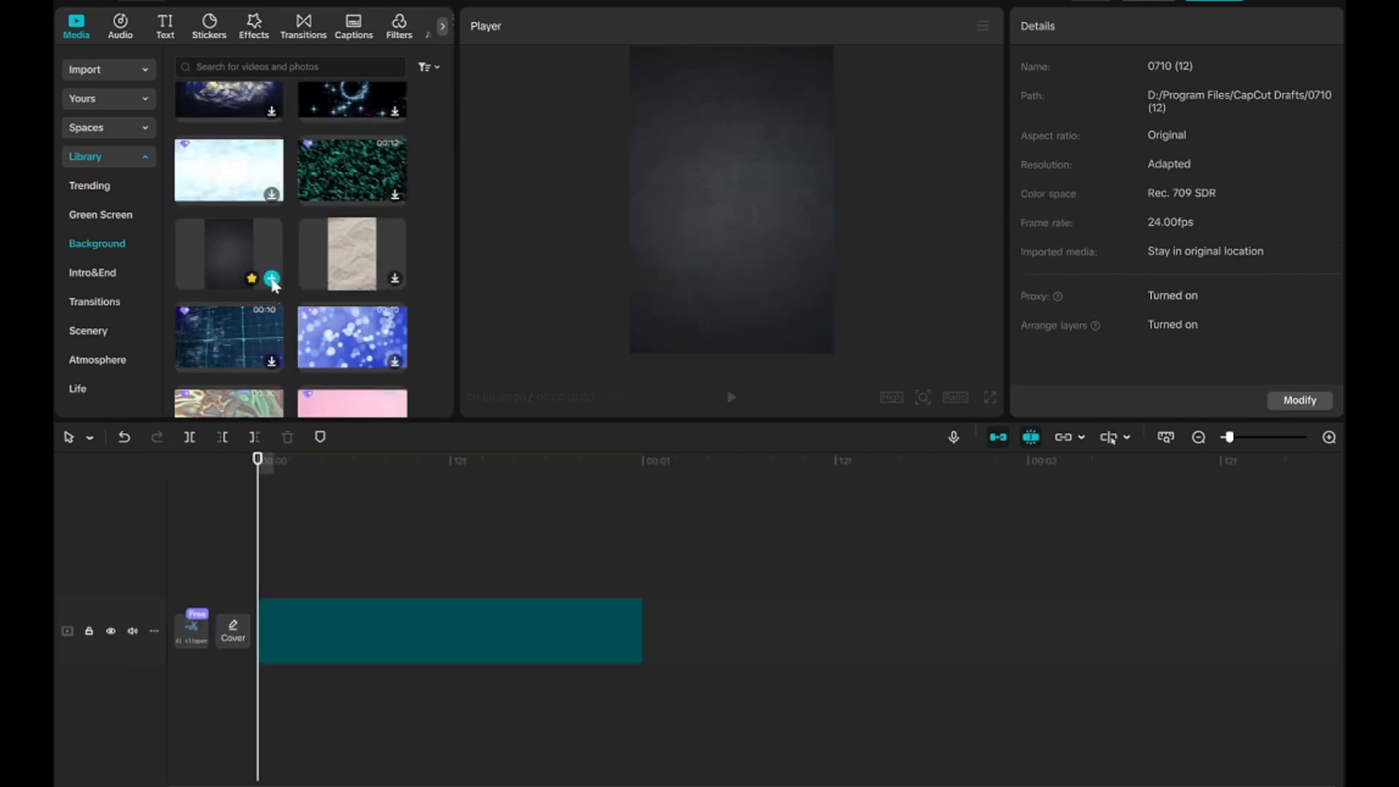
pyautogui.click(413, 631)
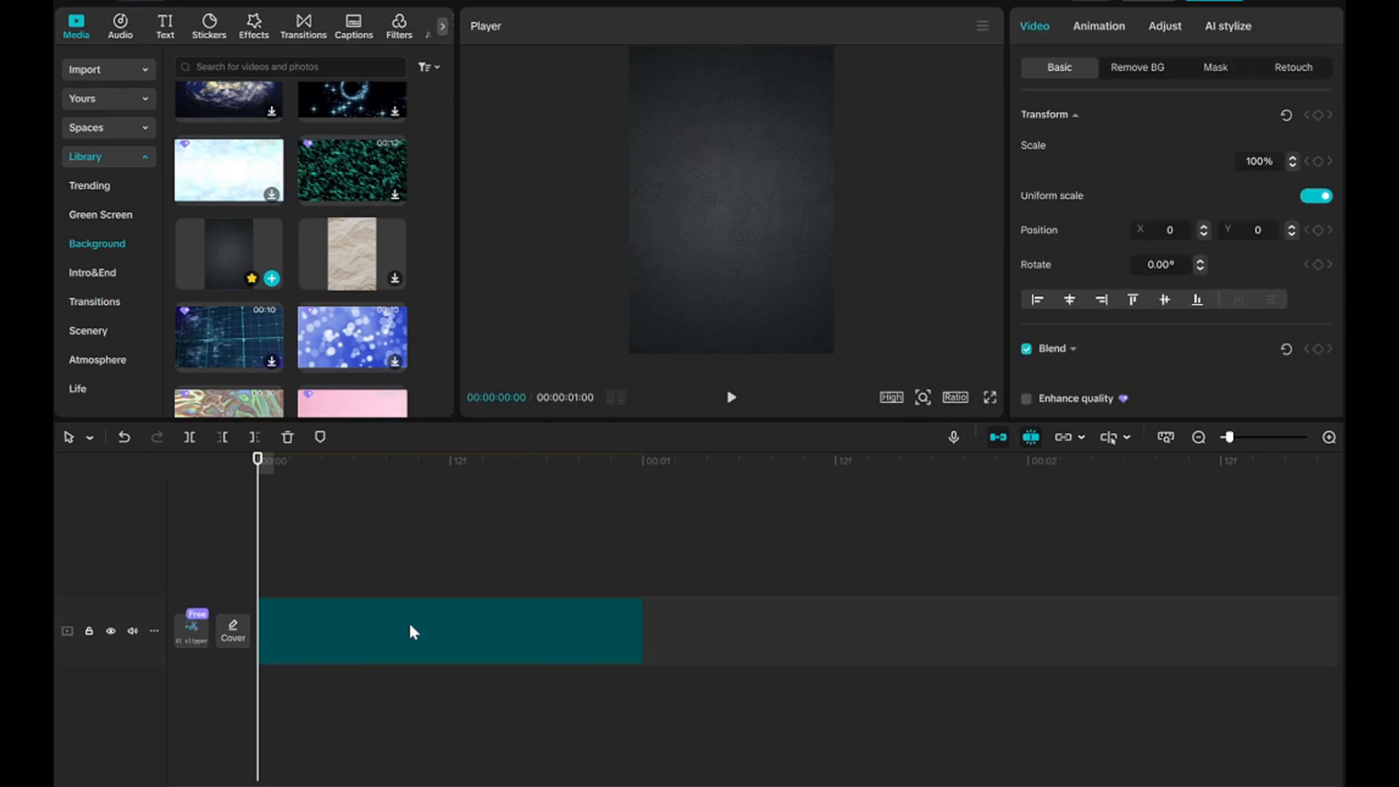
pyautogui.click(959, 398)
pyautogui.click(996, 464)
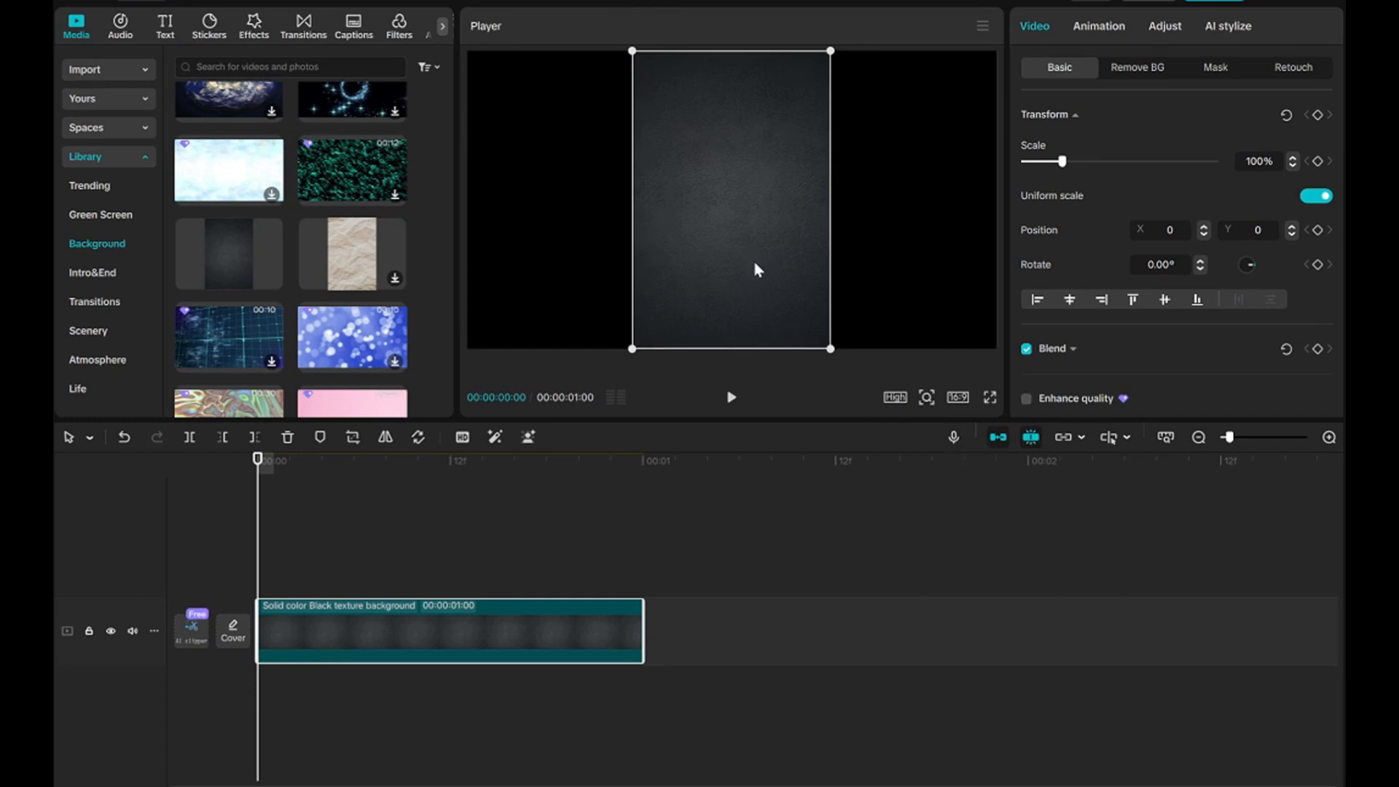
# Rotate the background clip 90° and scale it to about 177% so it fills the whole frame.
pyautogui.moveTo(753, 257); pyautogui.dragTo(756, 238)
pyautogui.moveTo(731, 345); pyautogui.dragTo(580, 178)
pyautogui.moveTo(741, 187); pyautogui.dragTo(740, 201)
pyautogui.moveTo(594, 301); pyautogui.dragTo(395, 355)
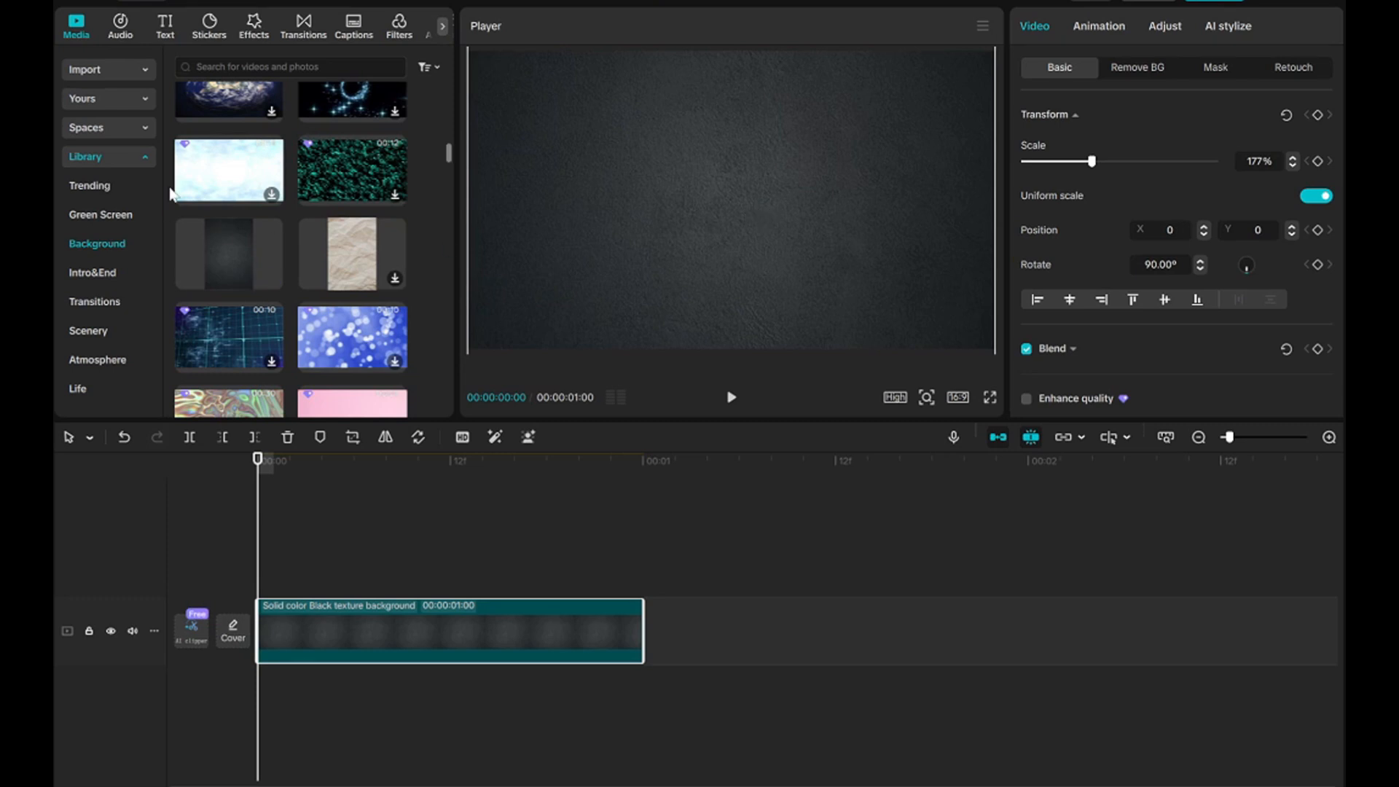
# Place CapCut_logo_2.png from the brand assets on a track above the background and scale it to about 118%.
pyautogui.click(135, 101)
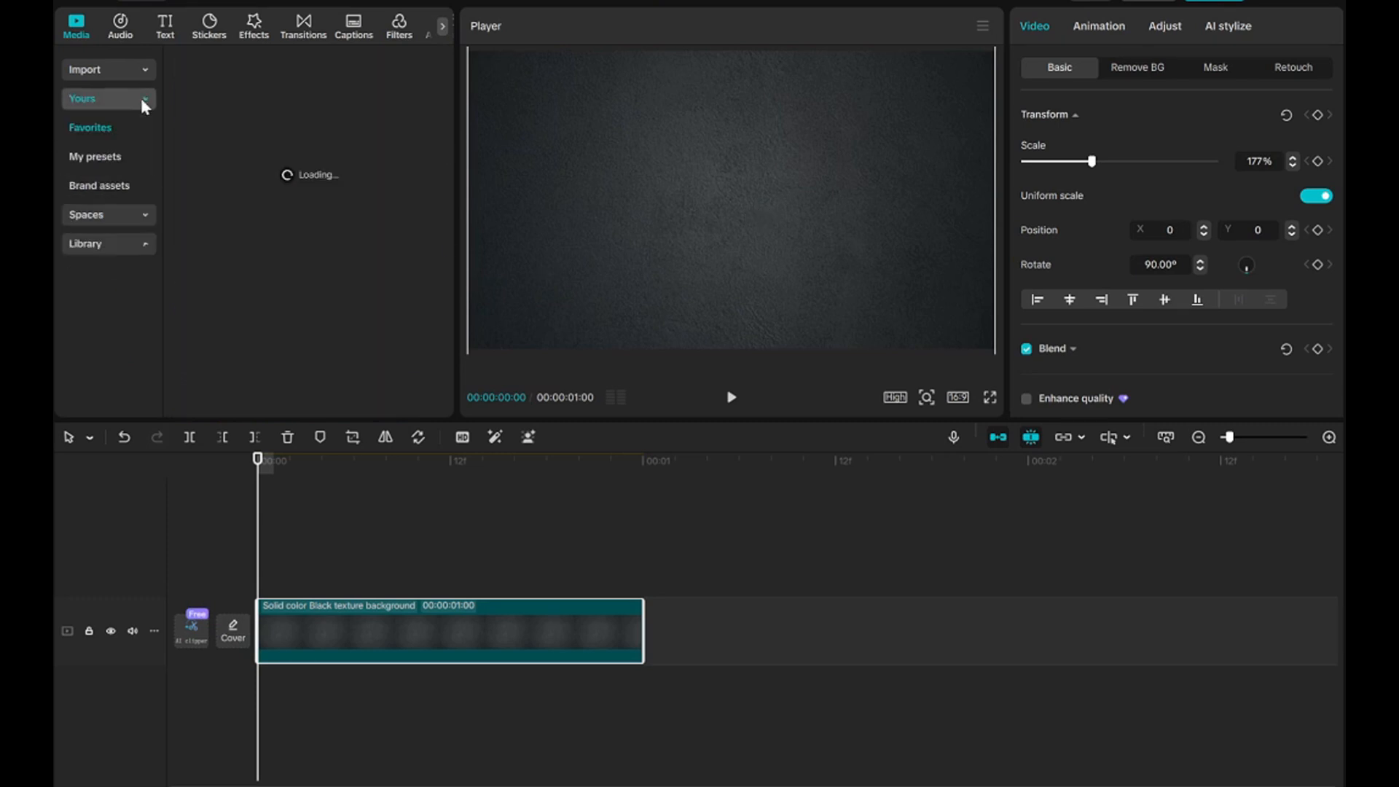
pyautogui.click(98, 188)
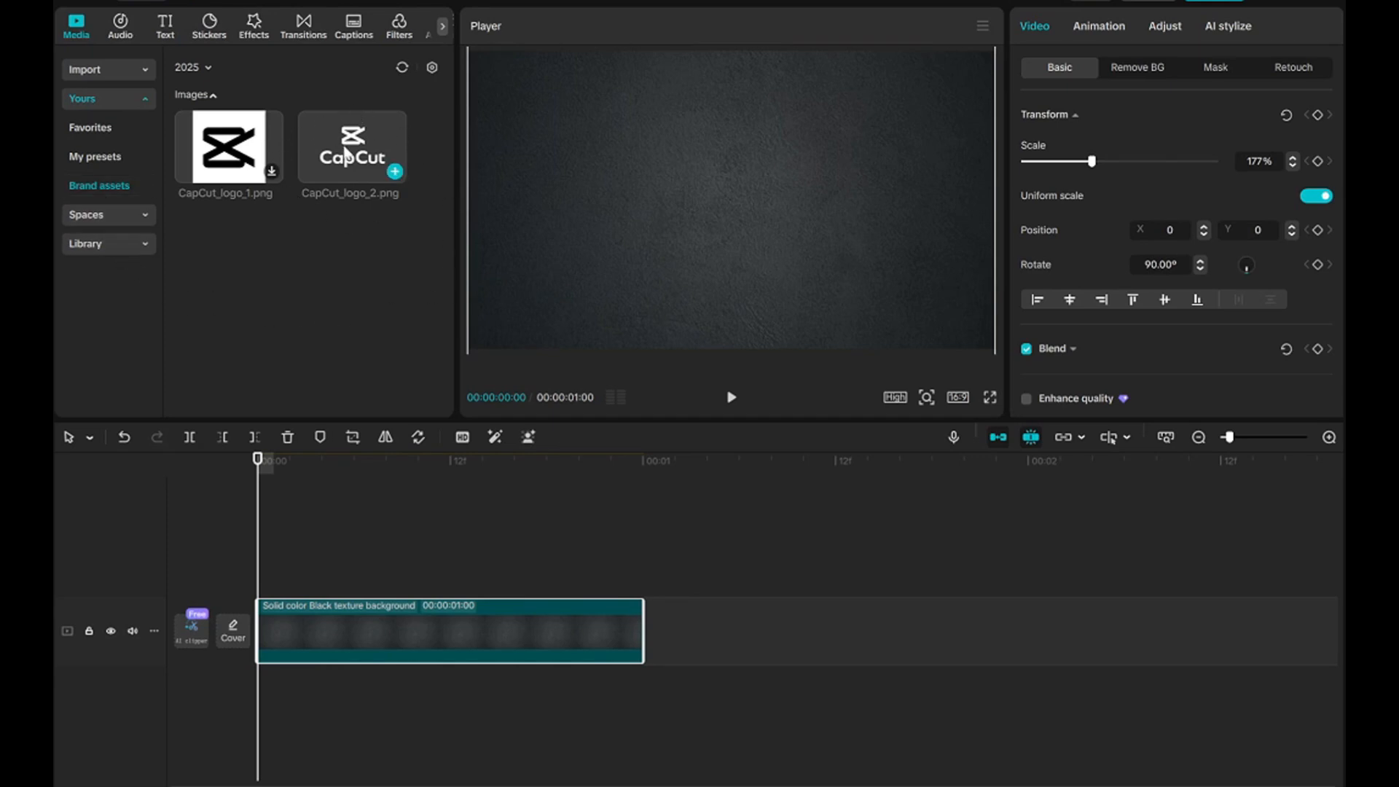
pyautogui.moveTo(346, 155); pyautogui.dragTo(266, 567)
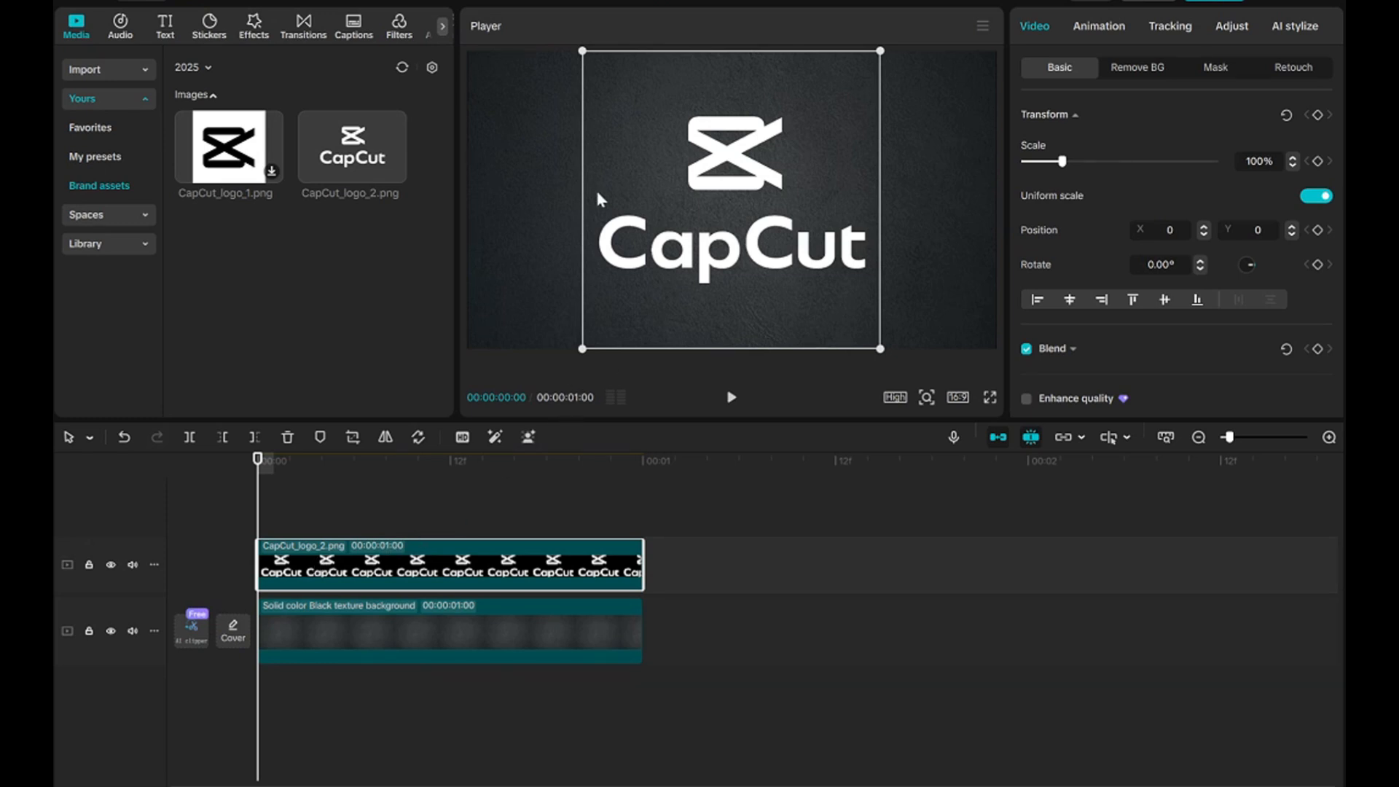
pyautogui.moveTo(593, 53); pyautogui.dragTo(475, 59)
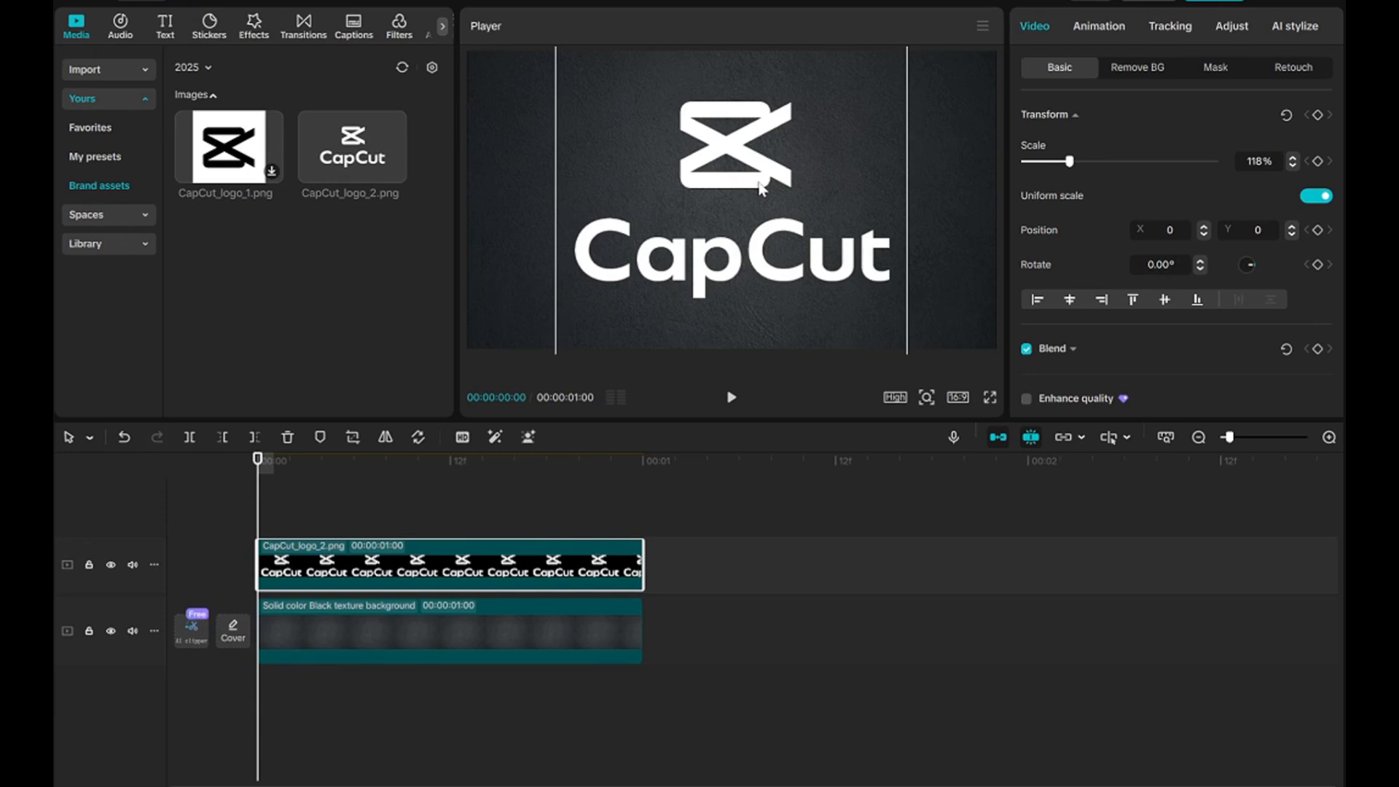
# Add a Rectangle mask to the logo clip and fit it tightly around the icon above the wordmark.
pyautogui.click(1213, 69)
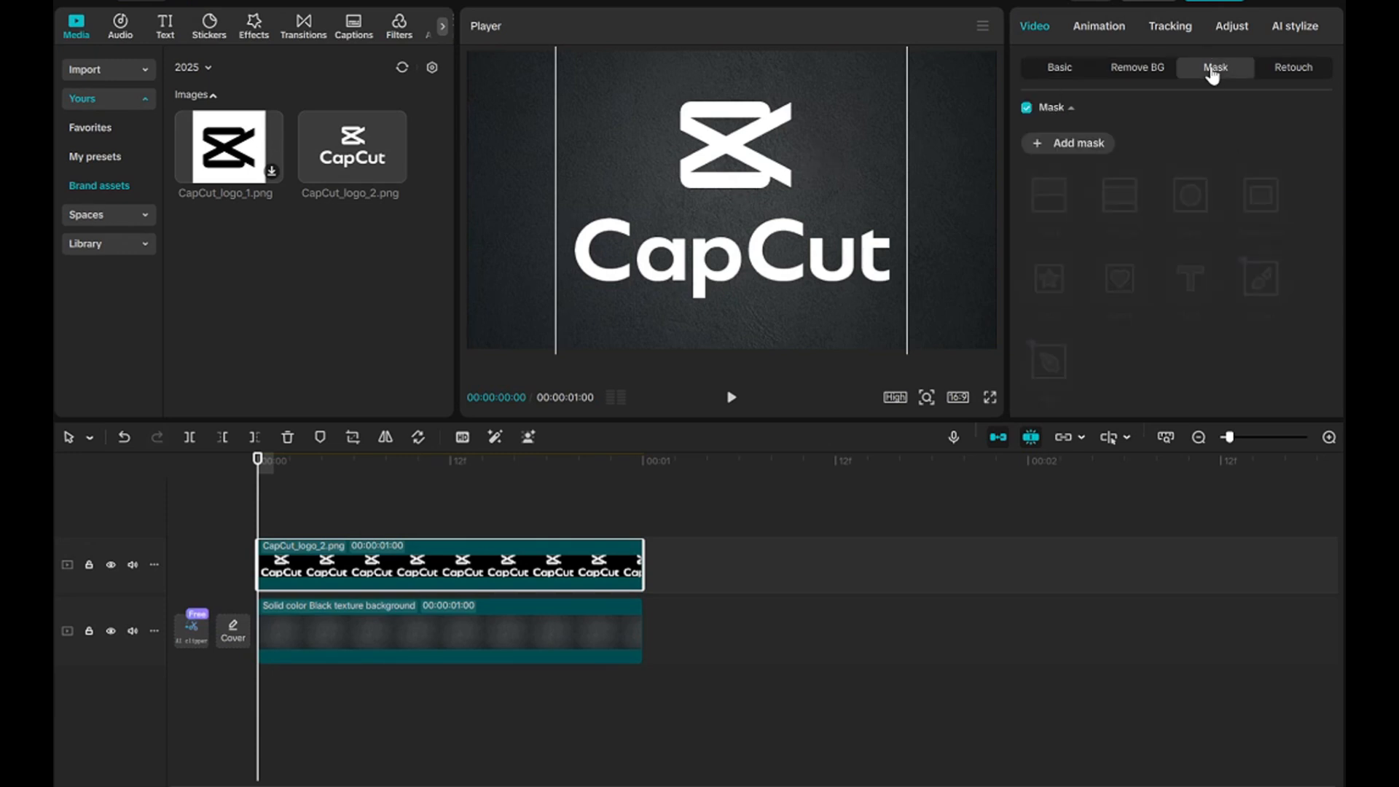
pyautogui.click(1080, 145)
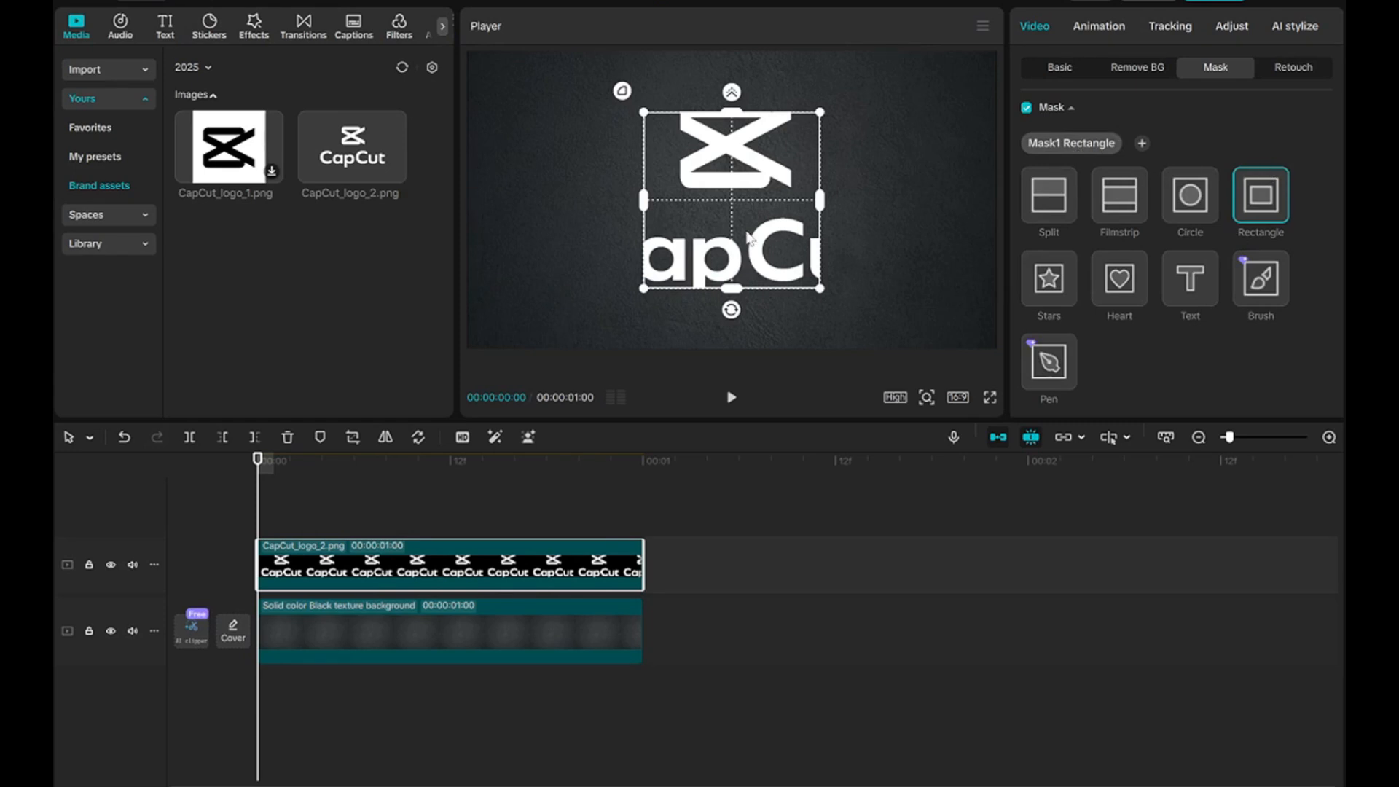
pyautogui.moveTo(715, 228); pyautogui.dragTo(717, 157)
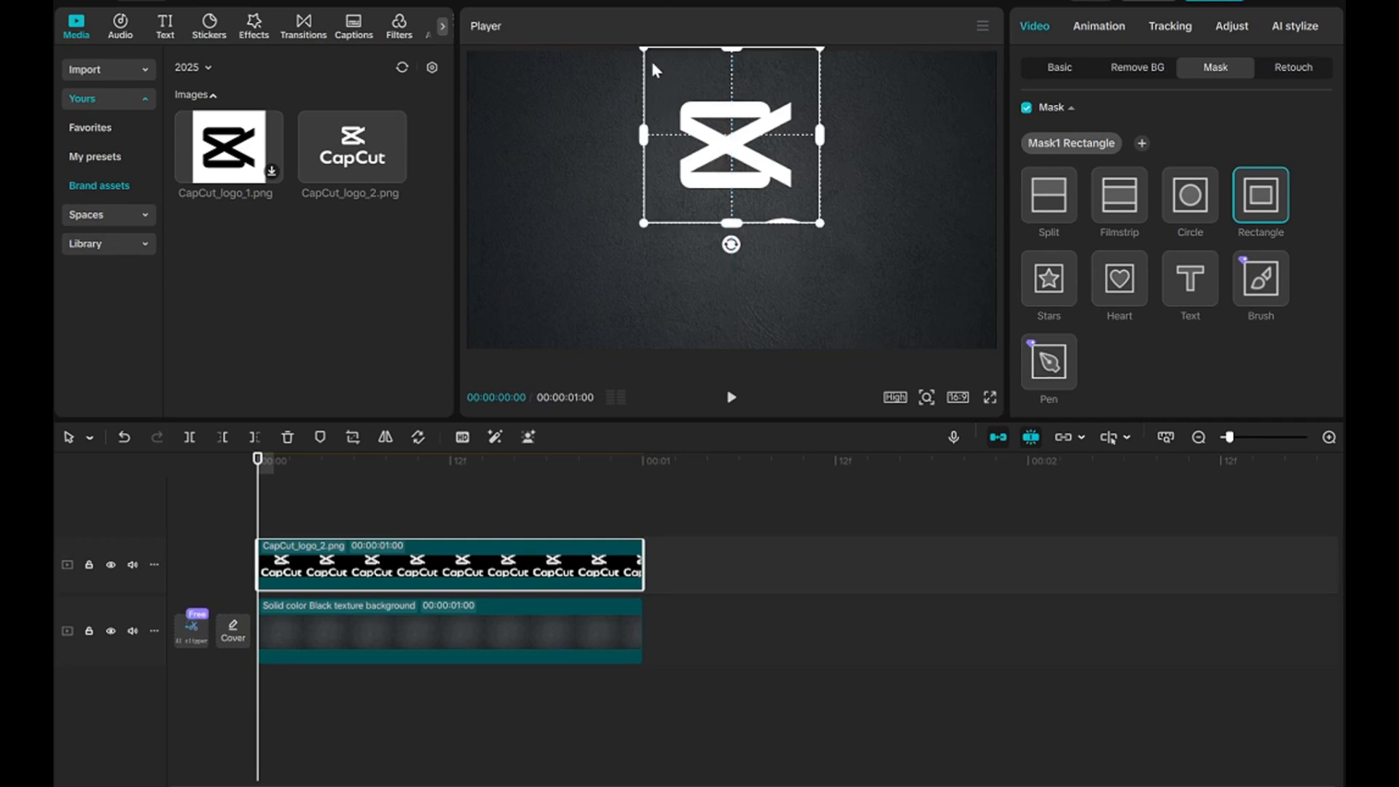
pyautogui.moveTo(645, 54); pyautogui.dragTo(734, 87)
pyautogui.moveTo(732, 135); pyautogui.dragTo(740, 138)
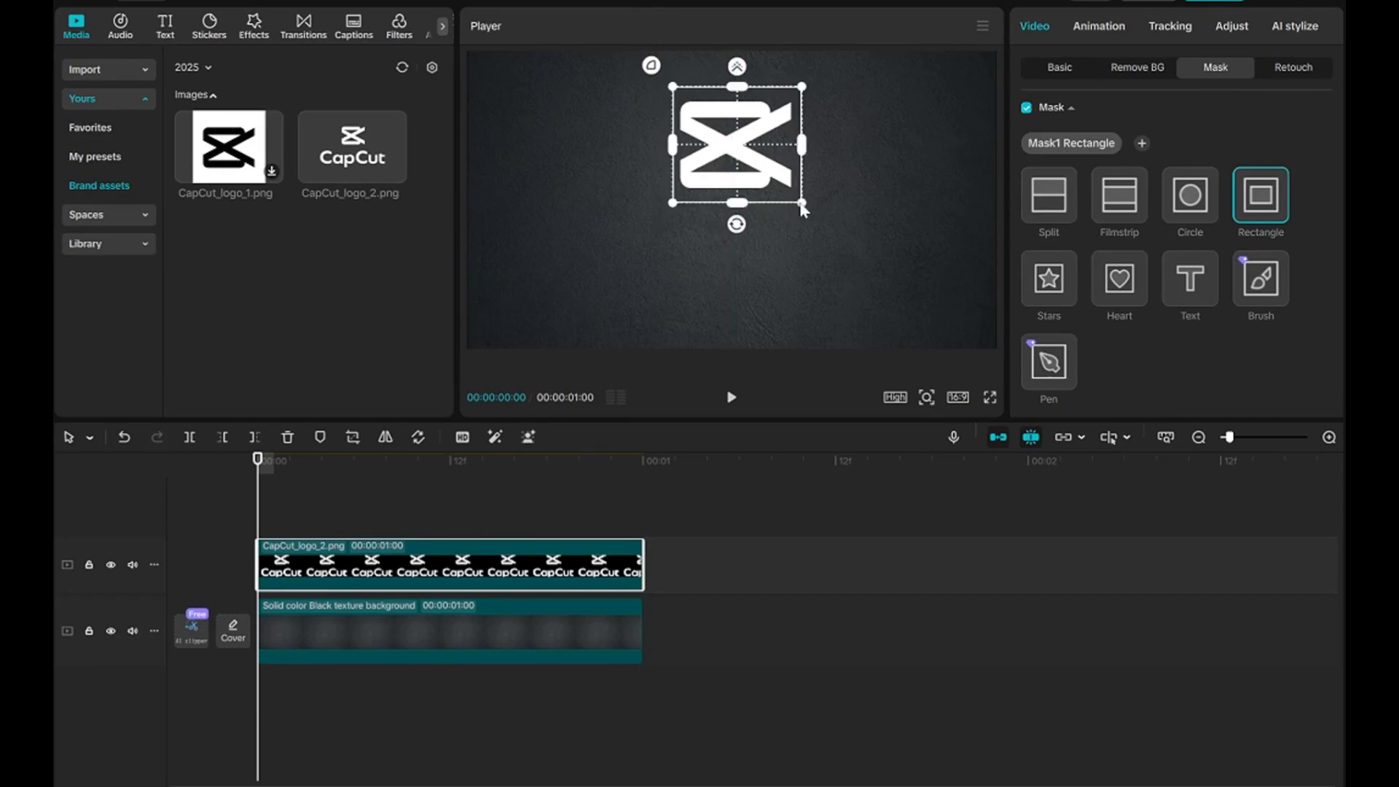
pyautogui.moveTo(801, 205); pyautogui.dragTo(798, 206)
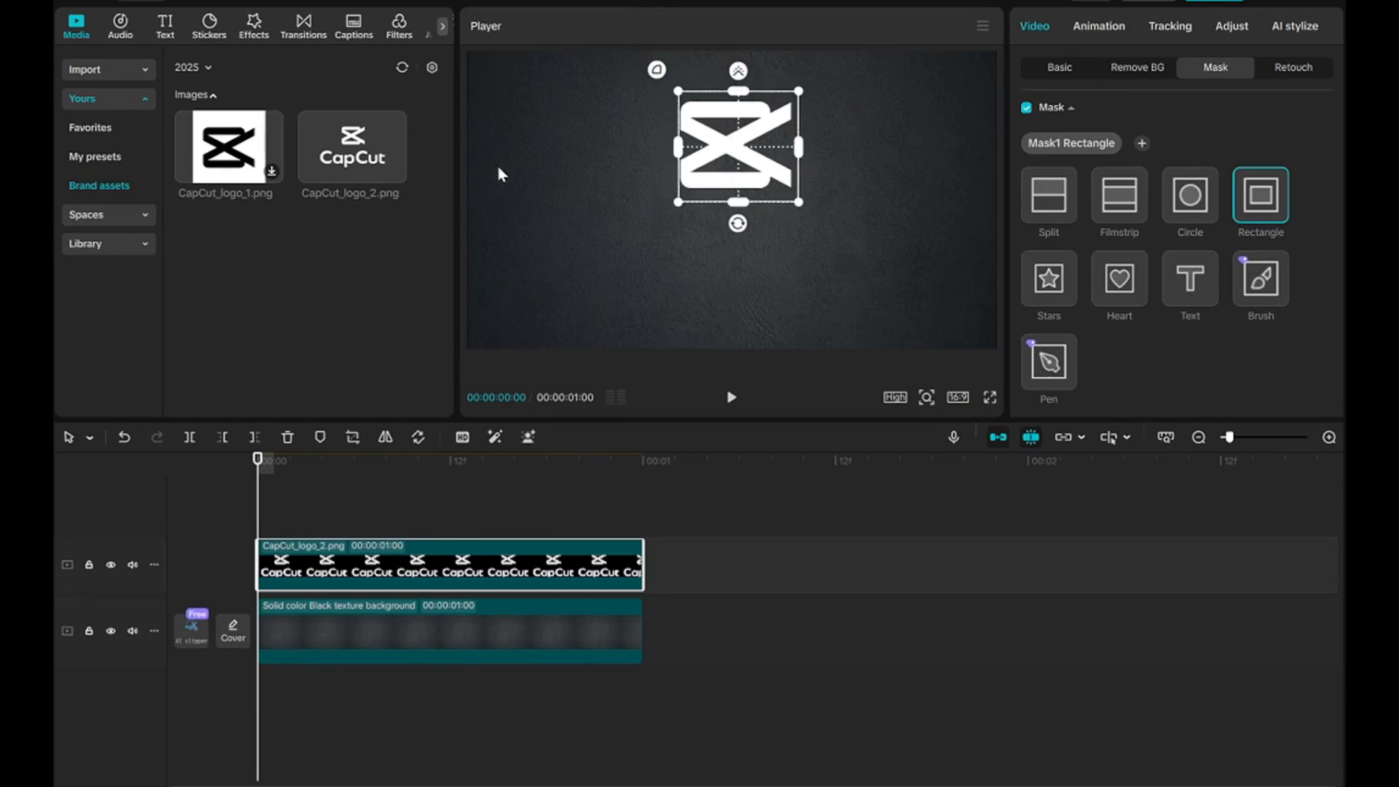
# Duplicate the masked logo clip onto a new track above it, starting at the beginning of the timeline.
pyautogui.rightClick(297, 568)
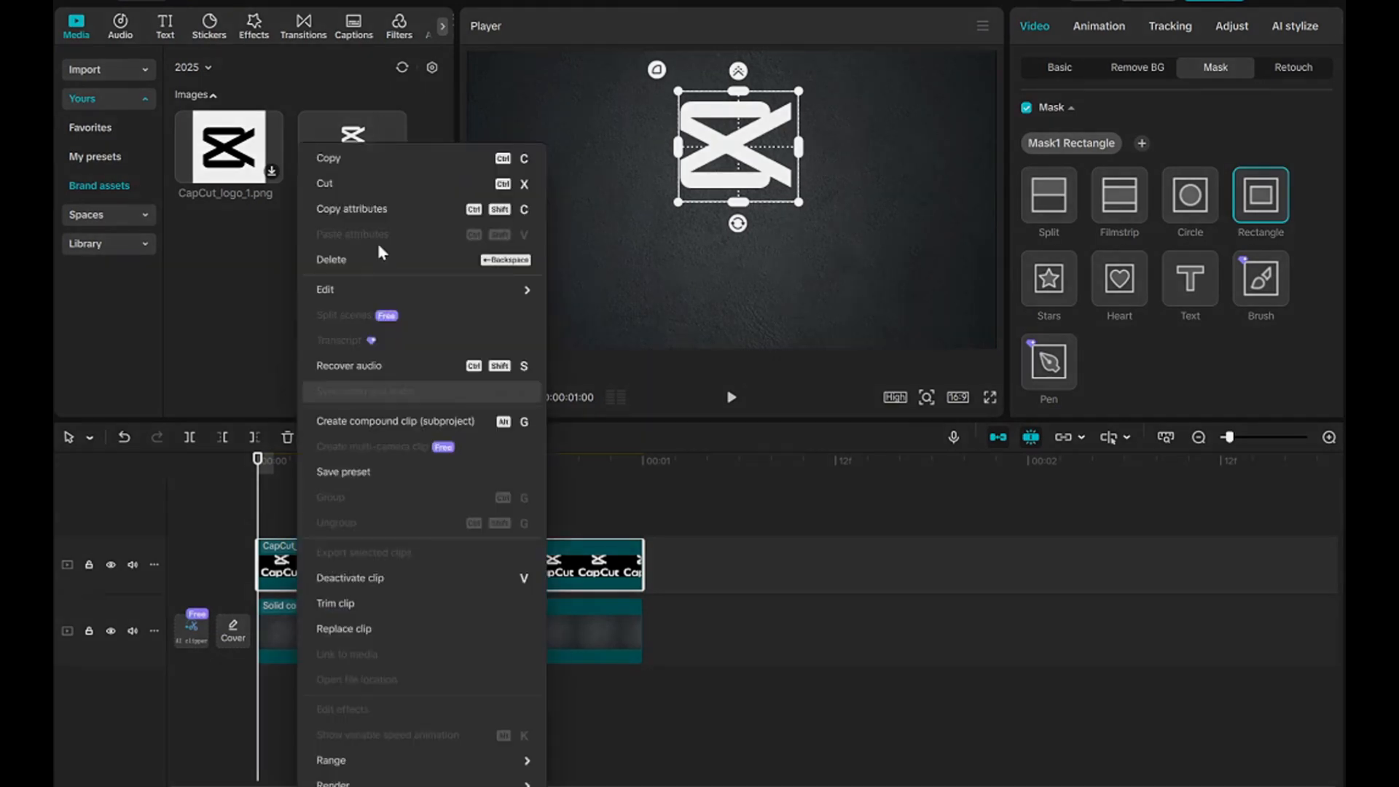
pyautogui.click(342, 156)
pyautogui.rightClick(291, 502)
pyautogui.click(302, 515)
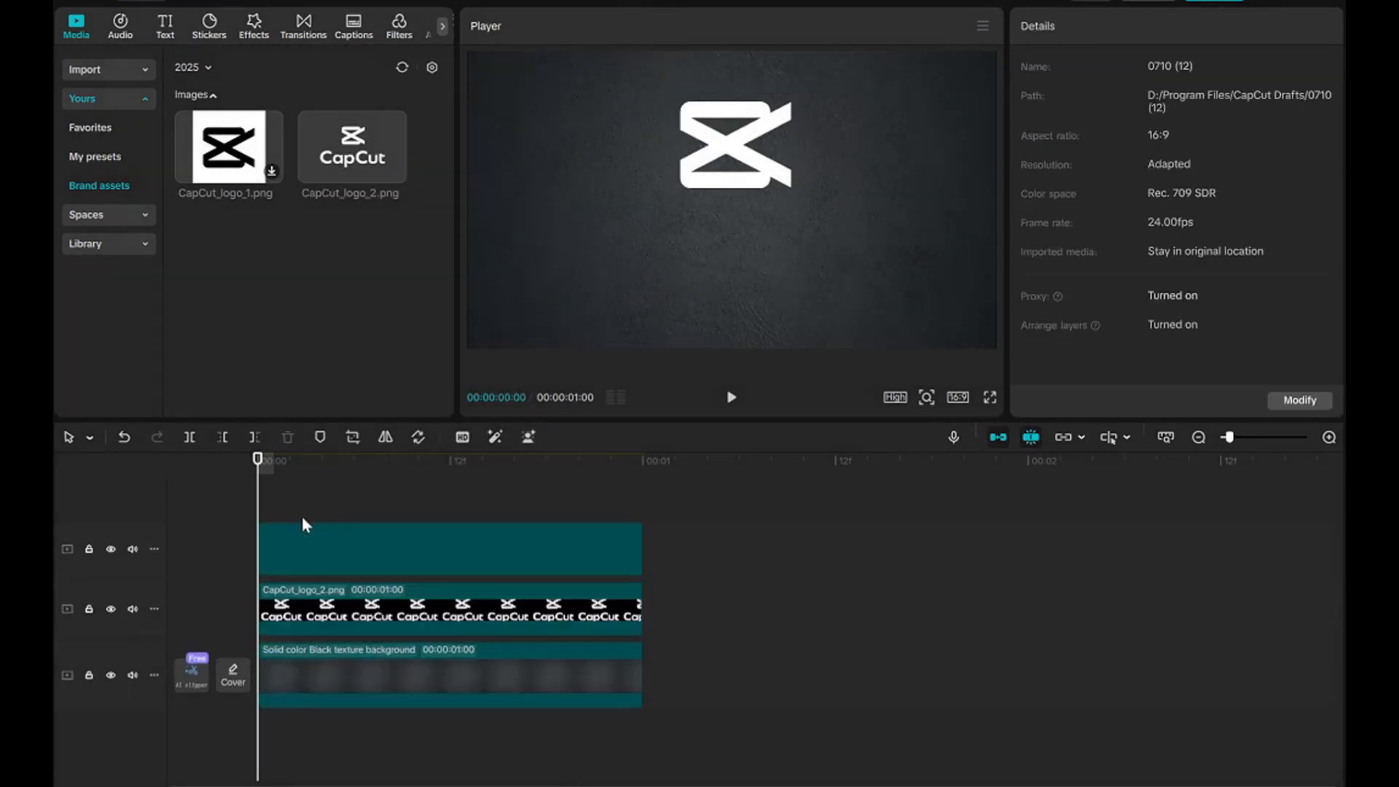
# Move and resize the duplicate clip's rectangle mask so it frames only the CapCut wordmark.
pyautogui.click(301, 543)
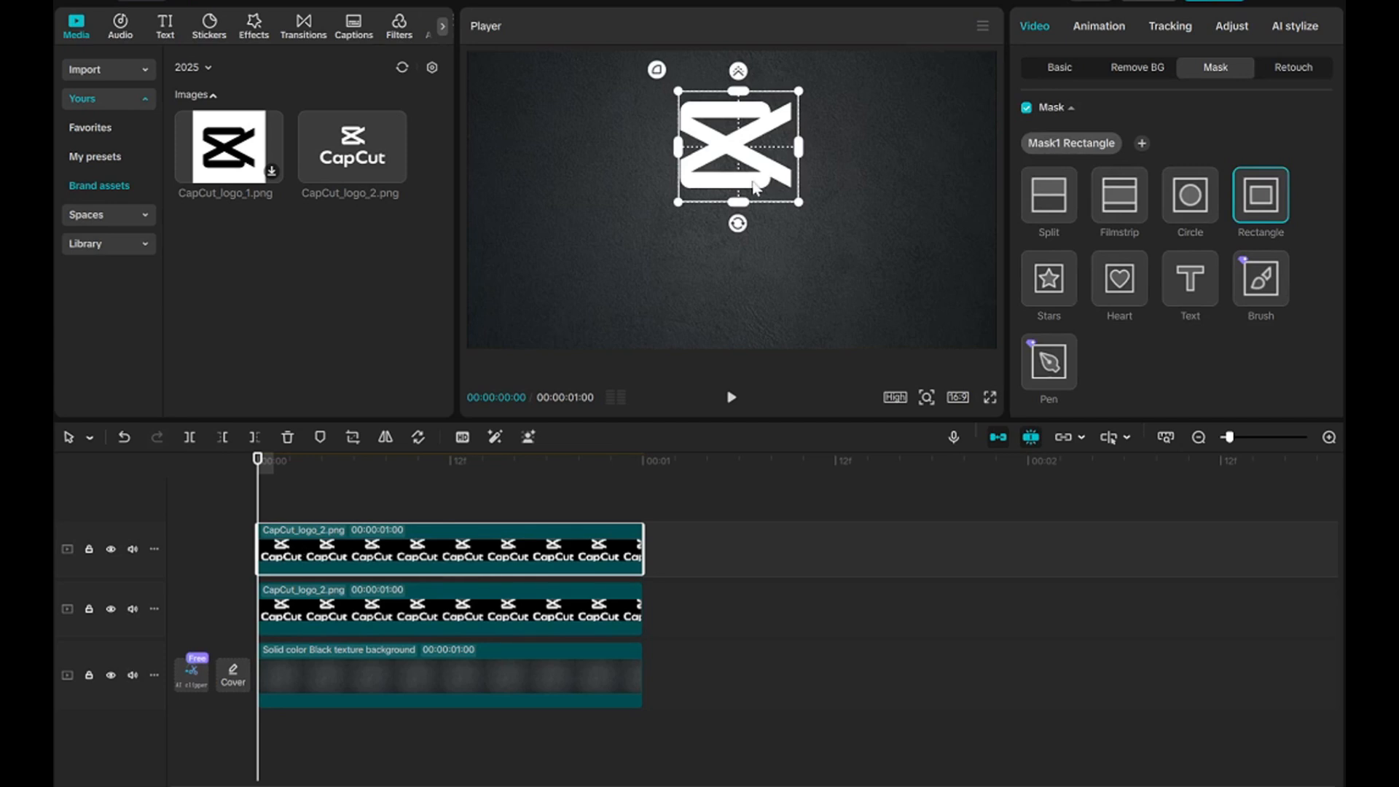
pyautogui.moveTo(744, 181); pyautogui.dragTo(781, 250)
pyautogui.moveTo(694, 271); pyautogui.dragTo(777, 271)
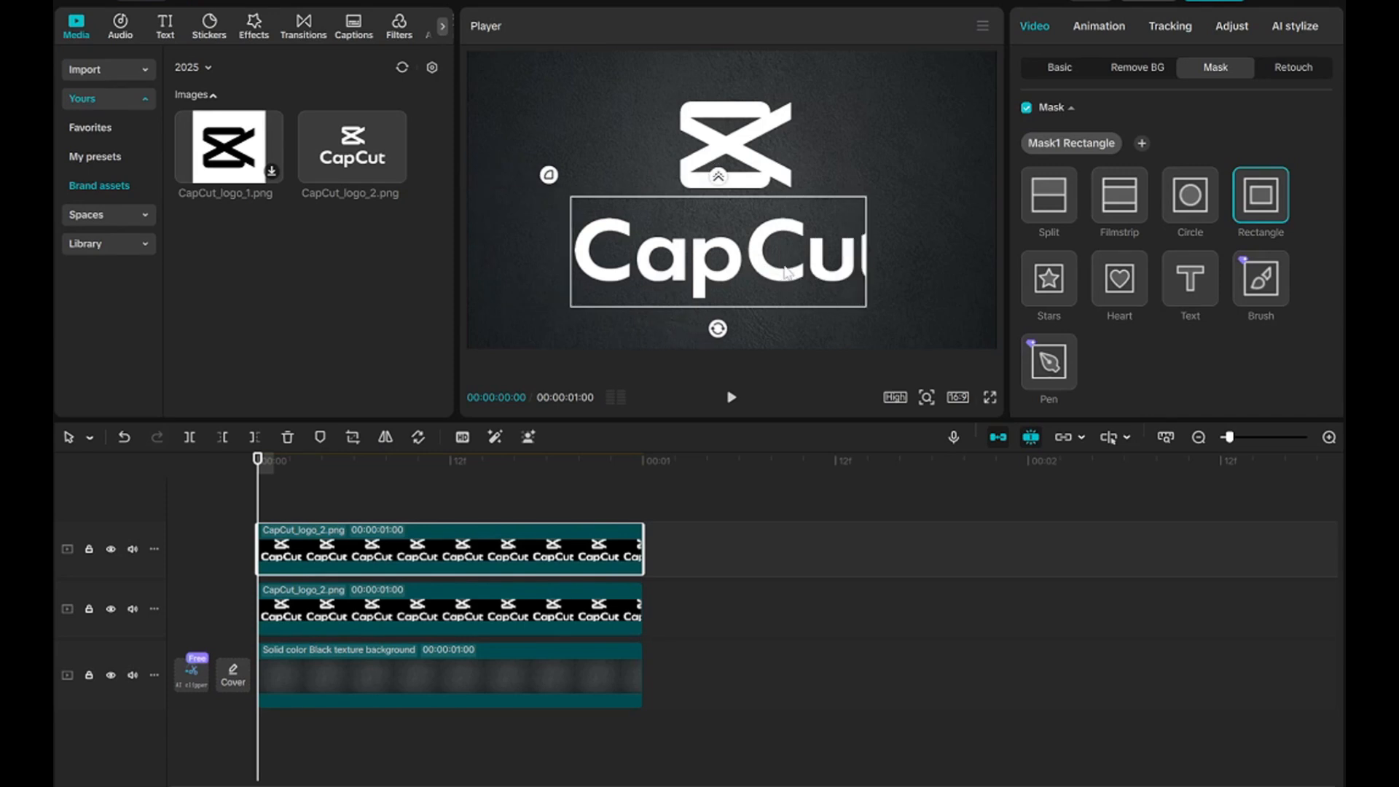
pyautogui.moveTo(867, 255); pyautogui.dragTo(922, 255)
pyautogui.moveTo(783, 268)
pyautogui.mouseDown()
pyautogui.moveTo(811, 268)
pyautogui.moveTo(800, 271)
pyautogui.mouseUp()
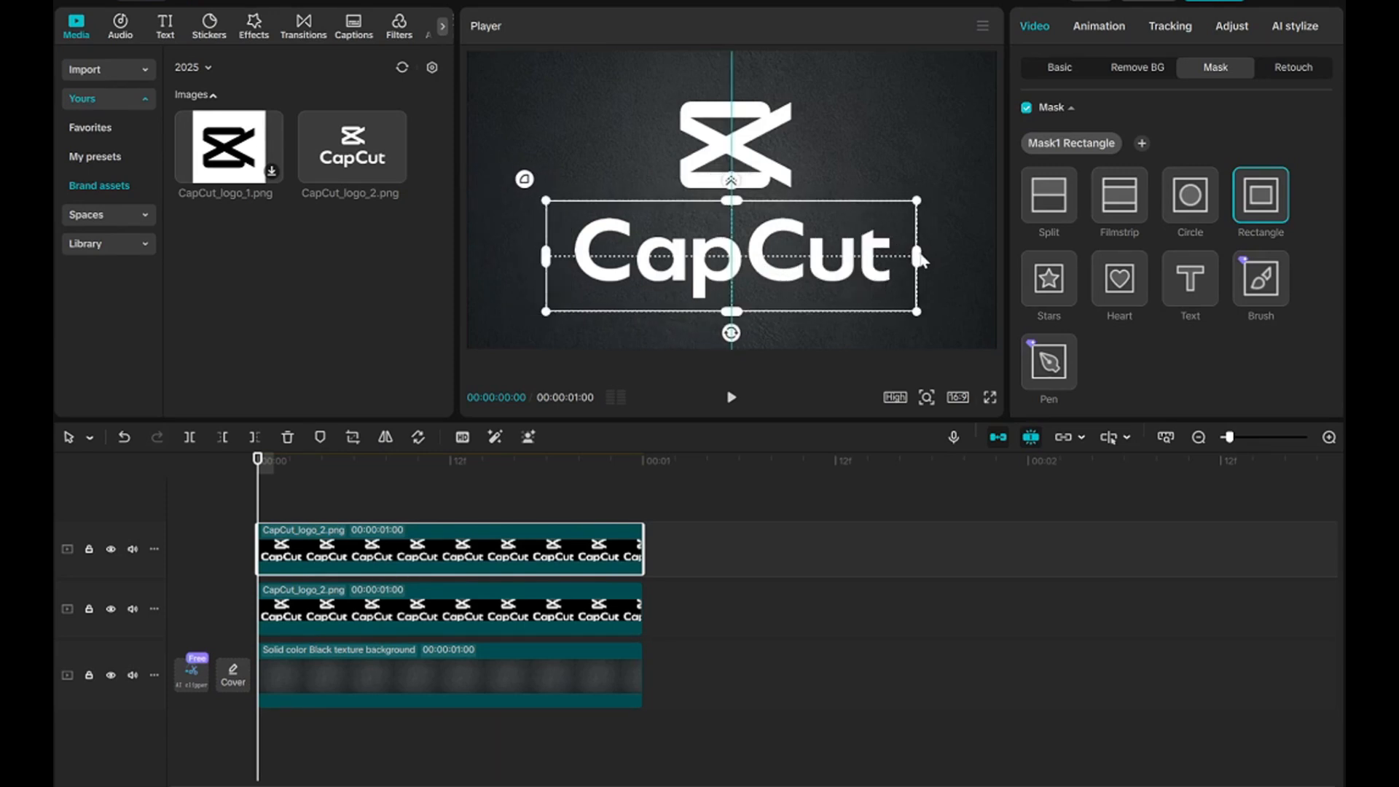
pyautogui.moveTo(919, 255); pyautogui.dragTo(908, 261)
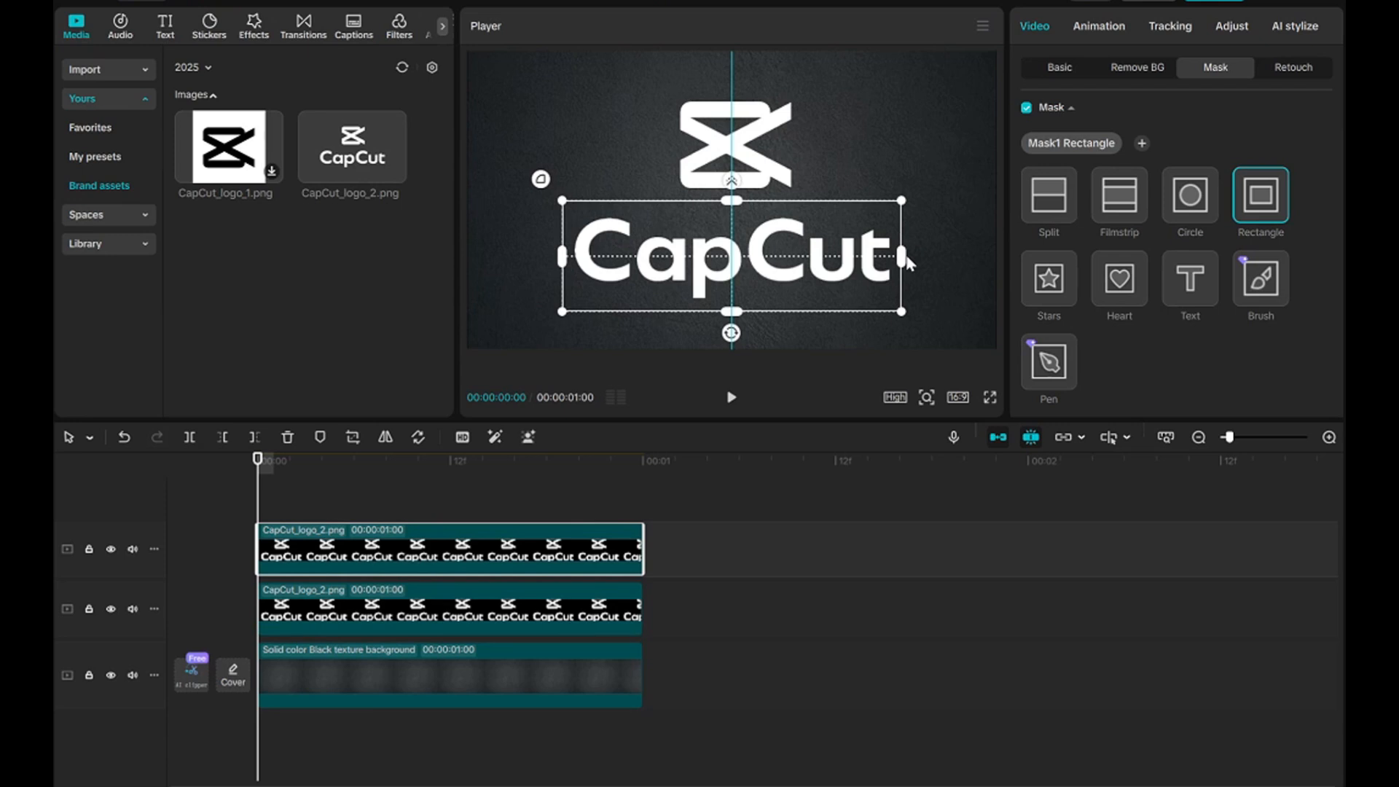
pyautogui.moveTo(730, 203); pyautogui.dragTo(727, 210)
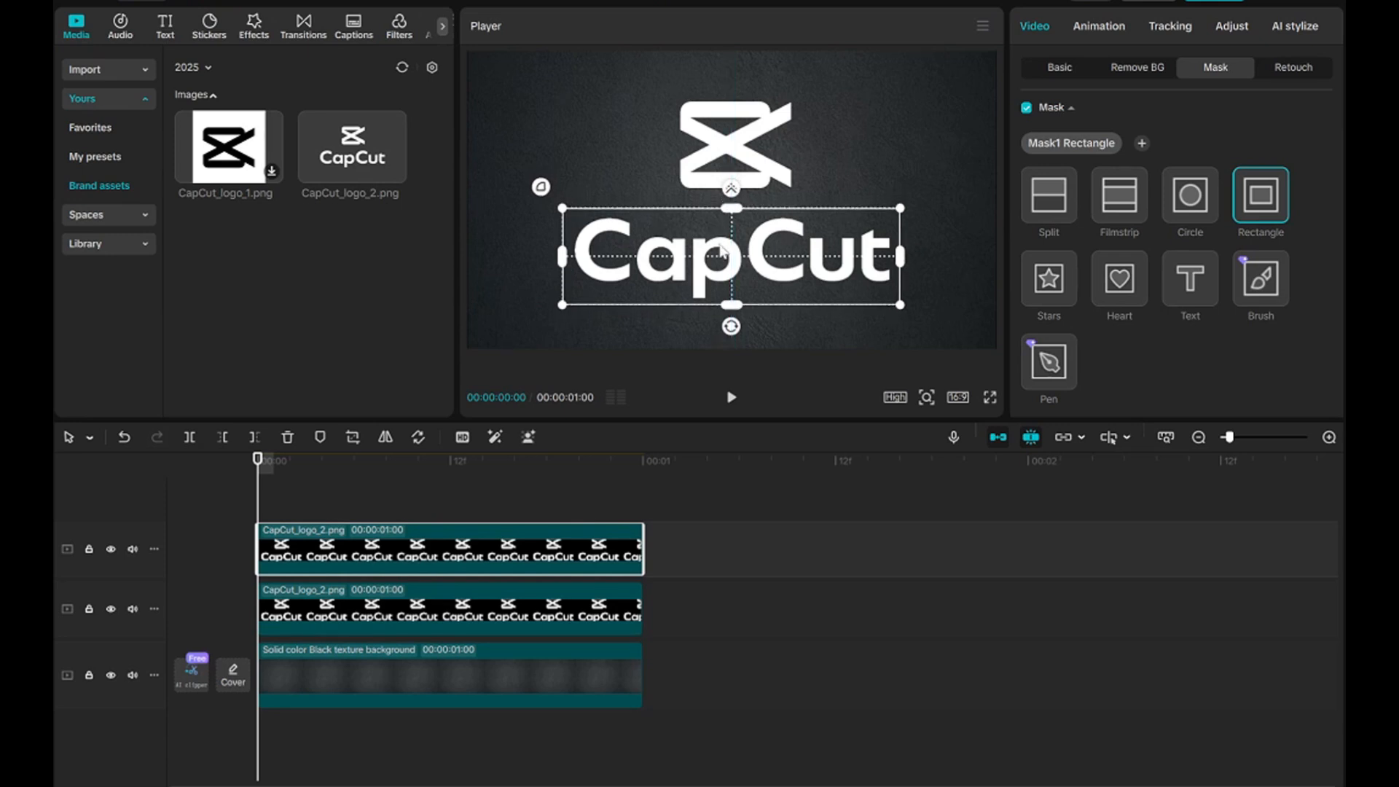
pyautogui.click(568, 259)
# Extend both logo clips and the background clip together to a duration of about 00:00:05:04.
pyautogui.moveTo(473, 500); pyautogui.dragTo(505, 733)
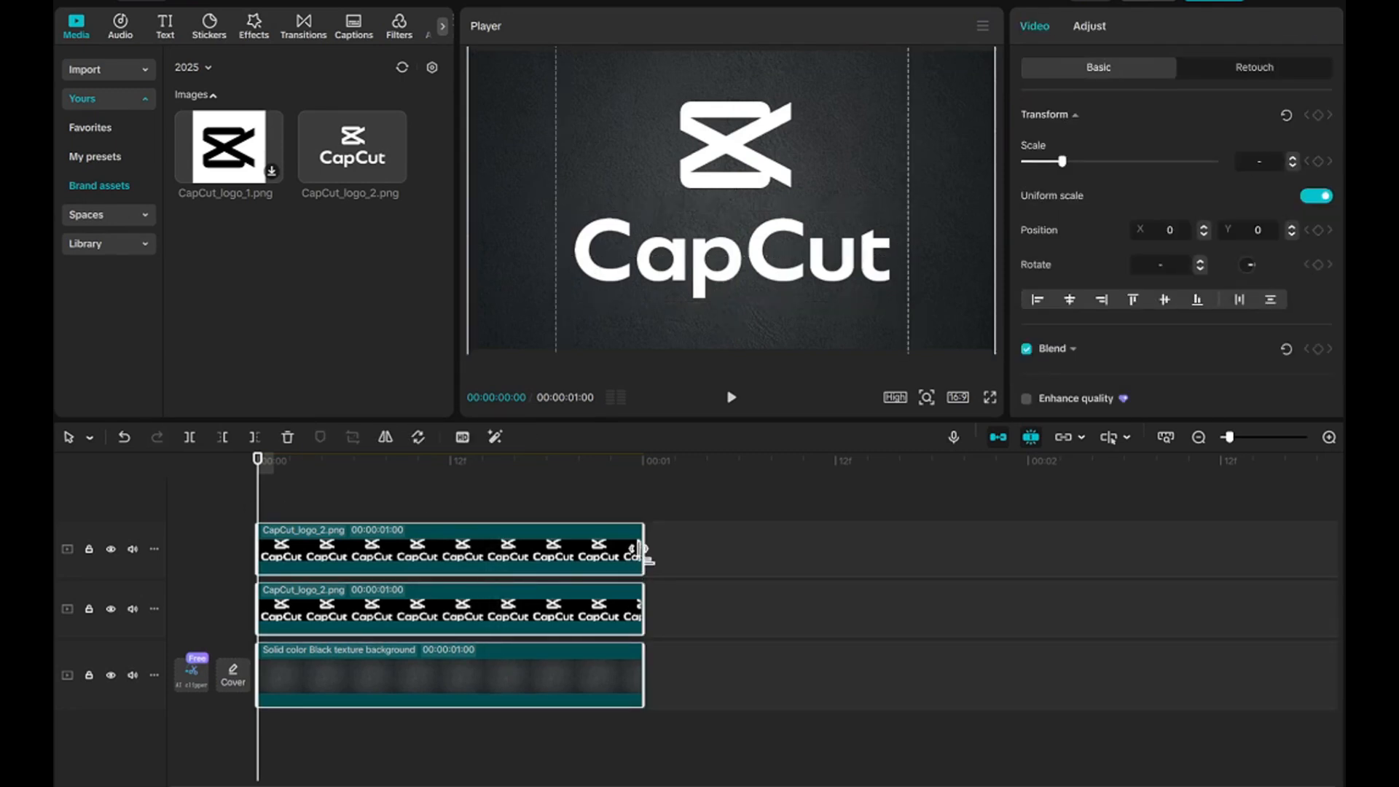
pyautogui.moveTo(641, 550); pyautogui.dragTo(1014, 552)
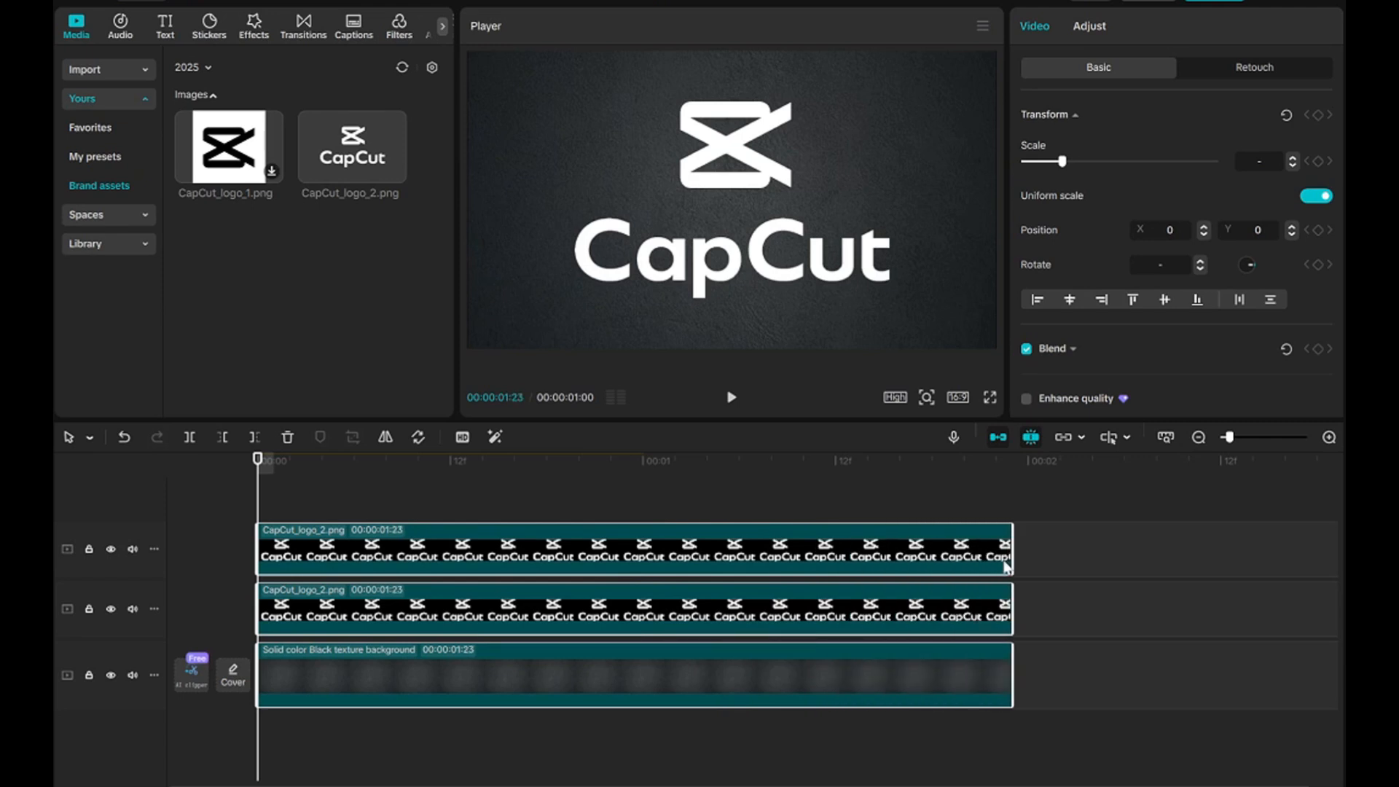
pyautogui.click(1198, 438)
pyautogui.click(1198, 437)
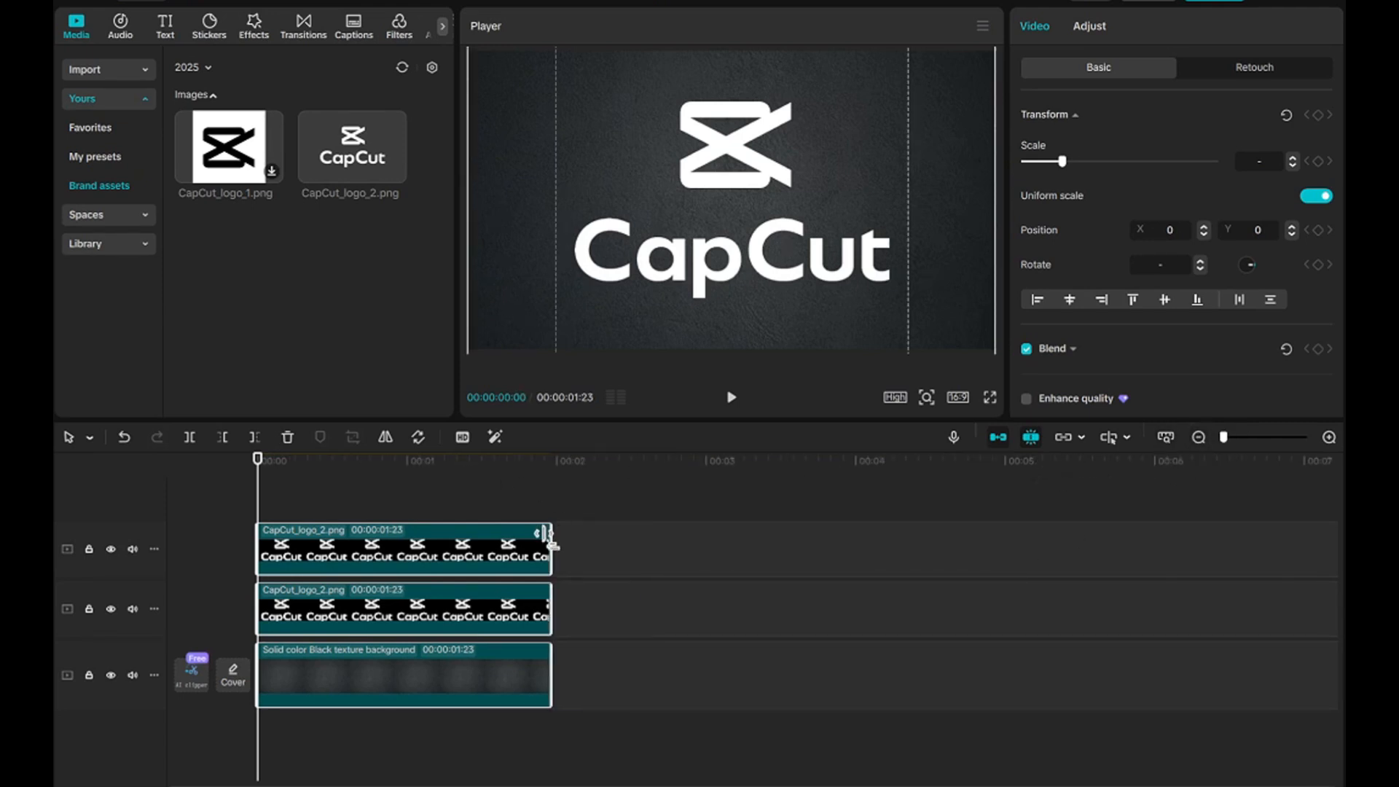
pyautogui.moveTo(548, 539); pyautogui.dragTo(1025, 539)
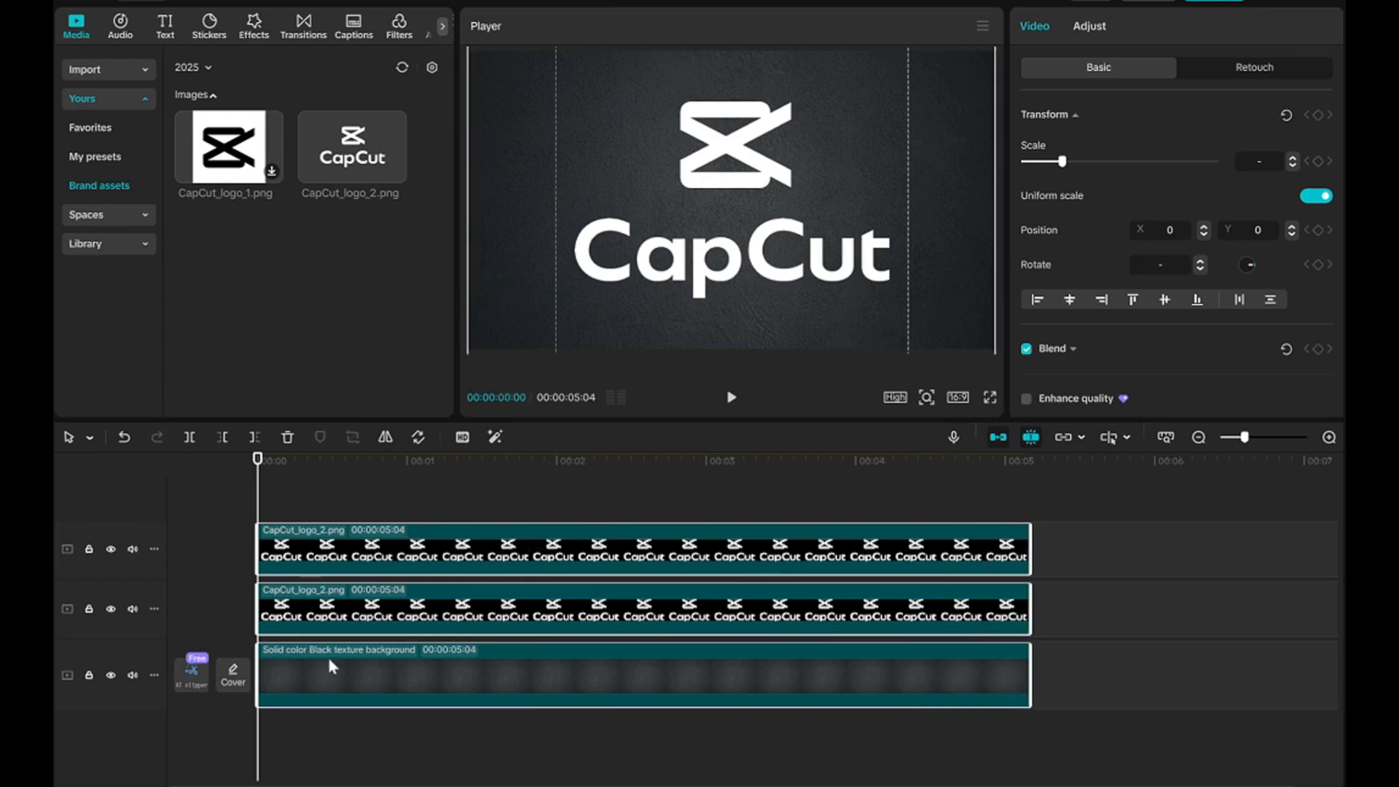
# Hide the wordmark track and apply the Puzzled up entrance animation to the icon clip.
pyautogui.click(298, 612)
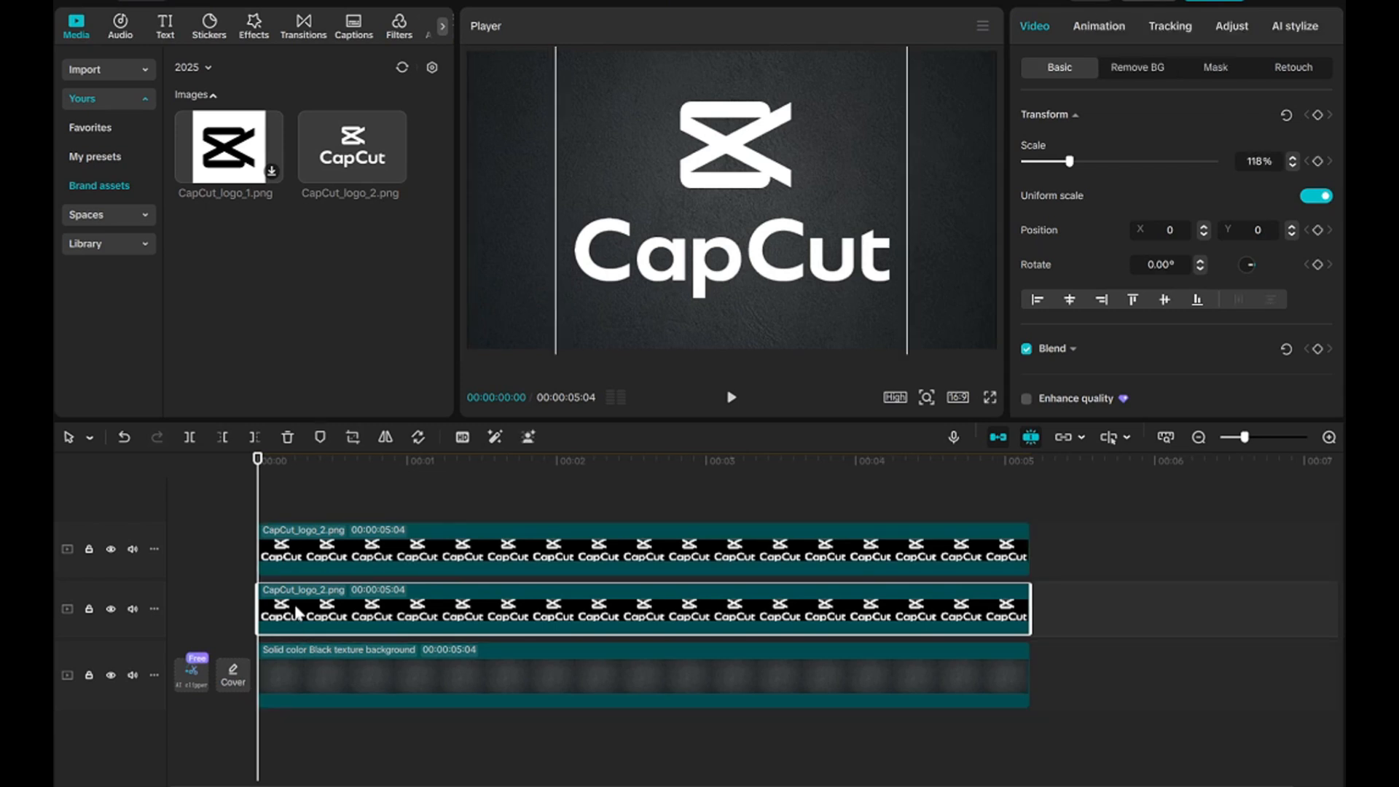
pyautogui.click(1100, 30)
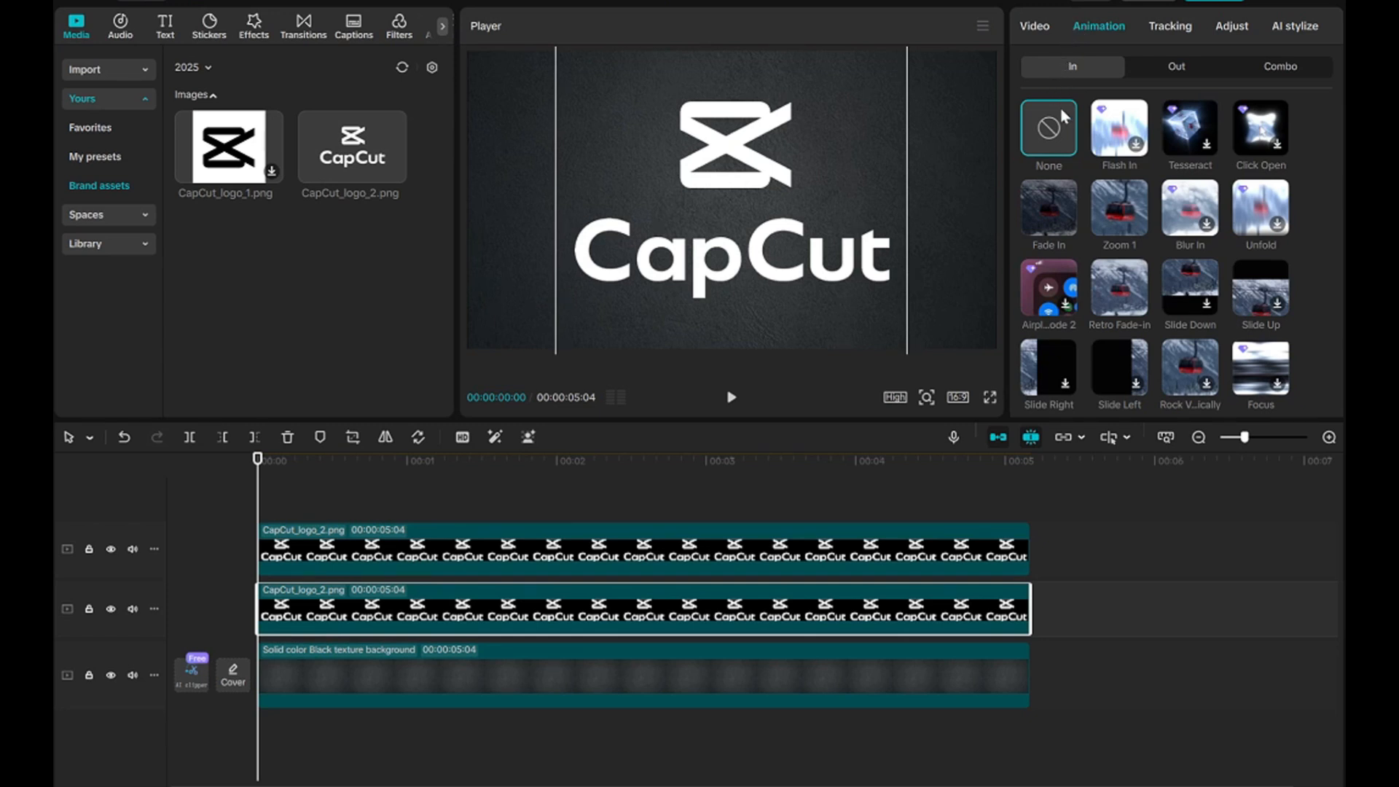
pyautogui.click(110, 550)
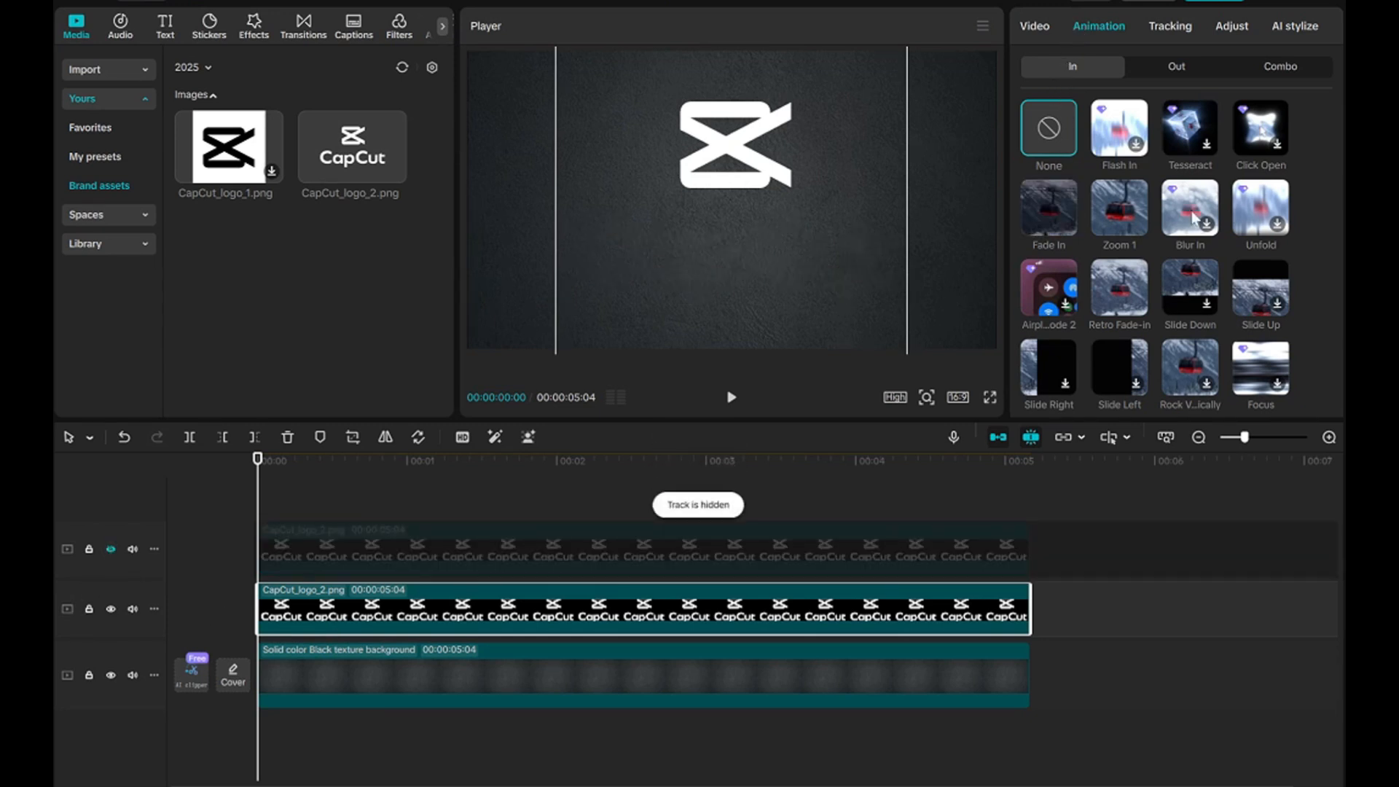
pyautogui.scroll(-5, 1135, 286)
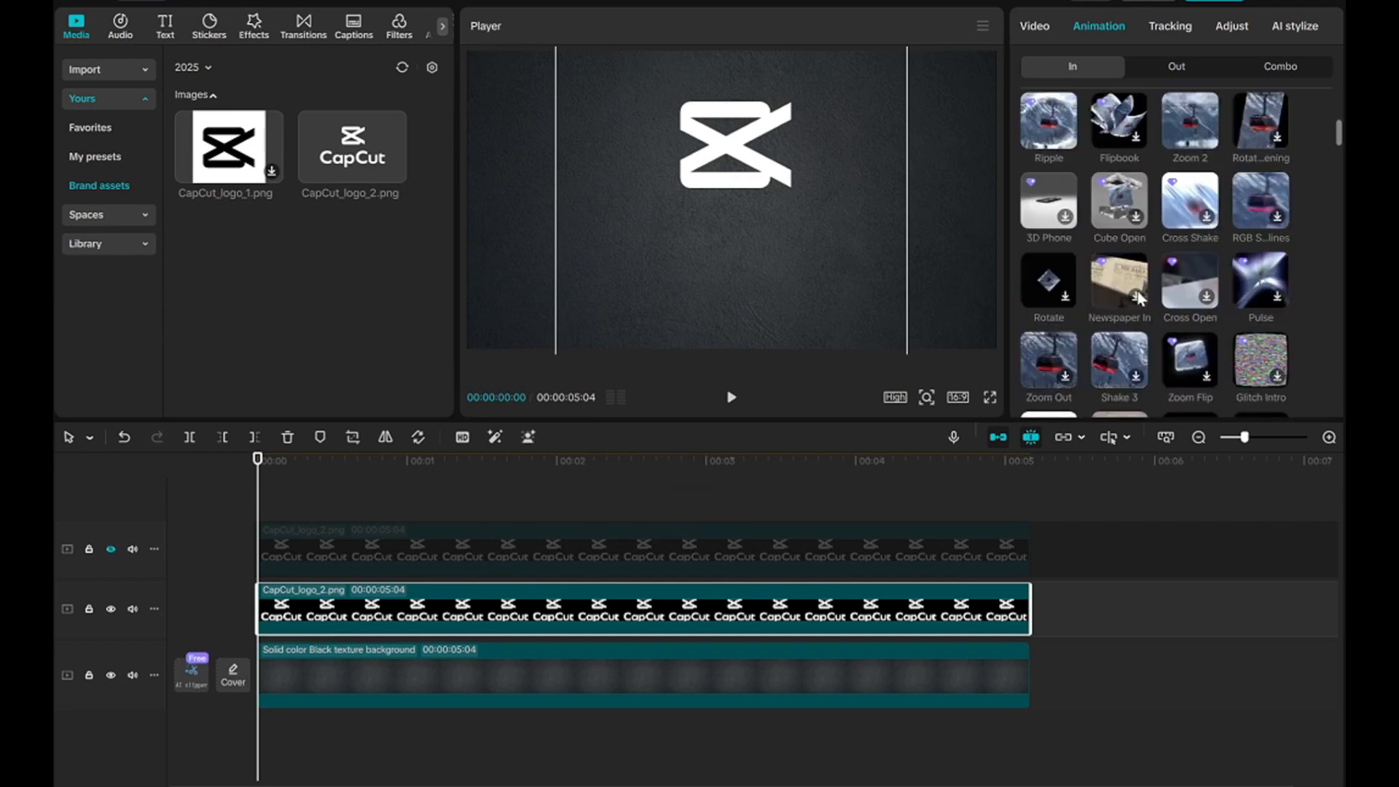
pyautogui.scroll(-4, 1141, 295)
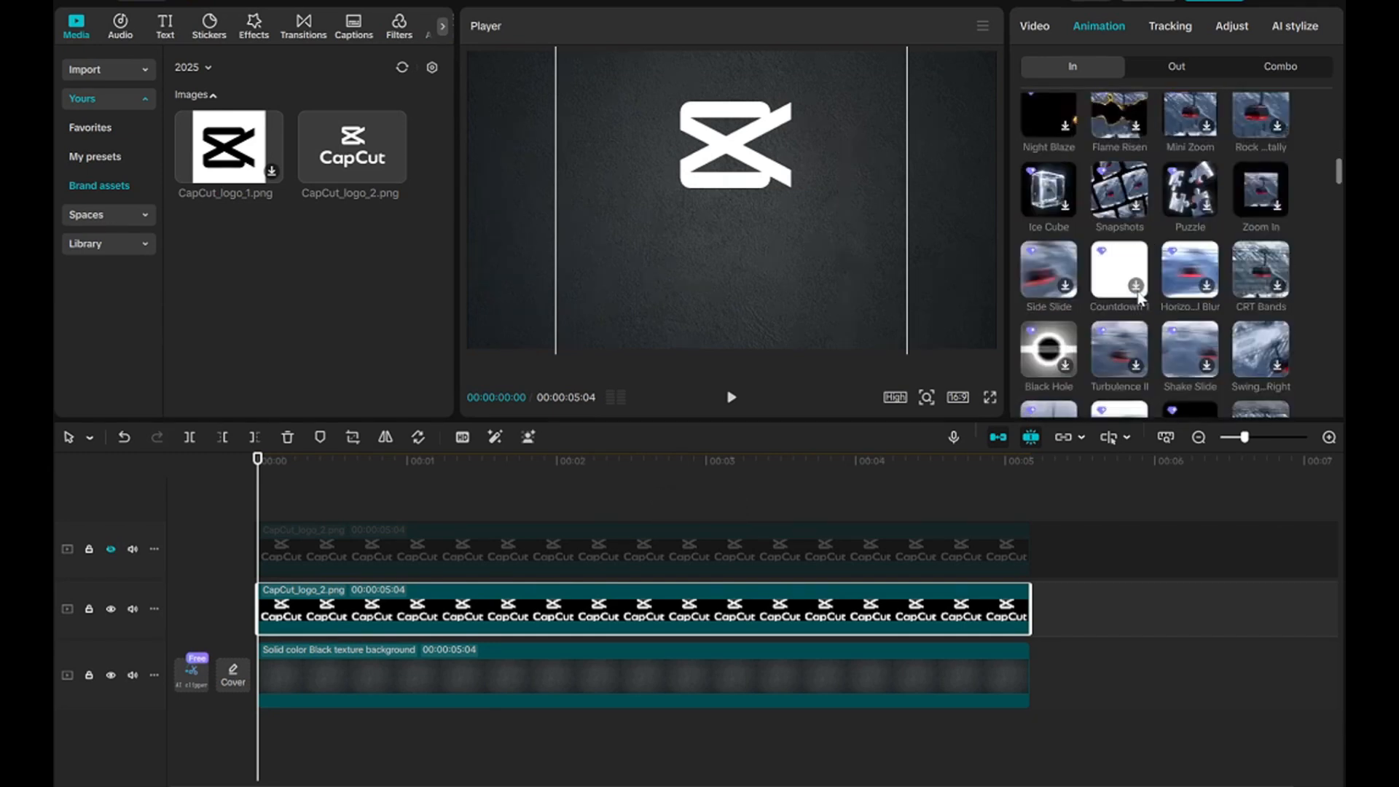
pyautogui.scroll(-4, 1140, 295)
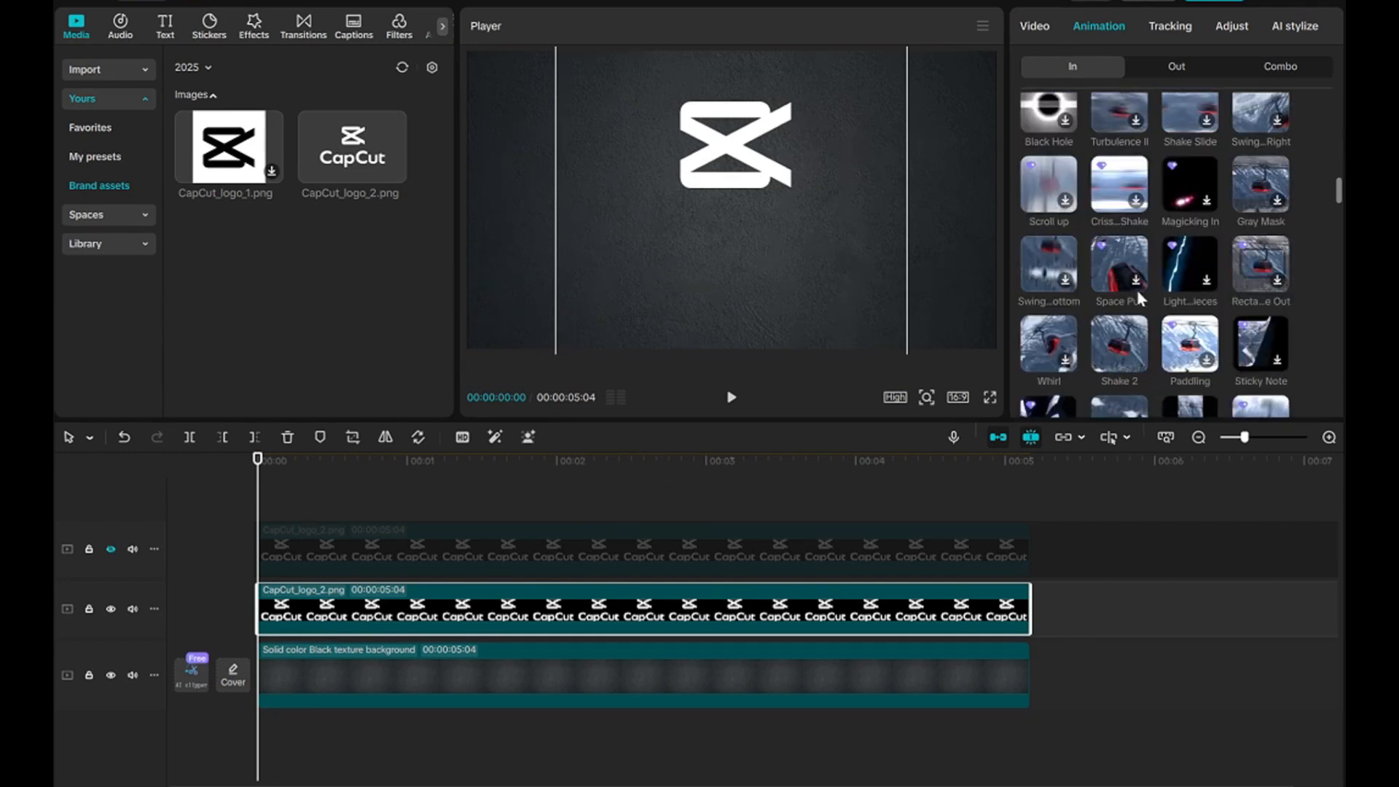
pyautogui.scroll(-3, 1139, 296)
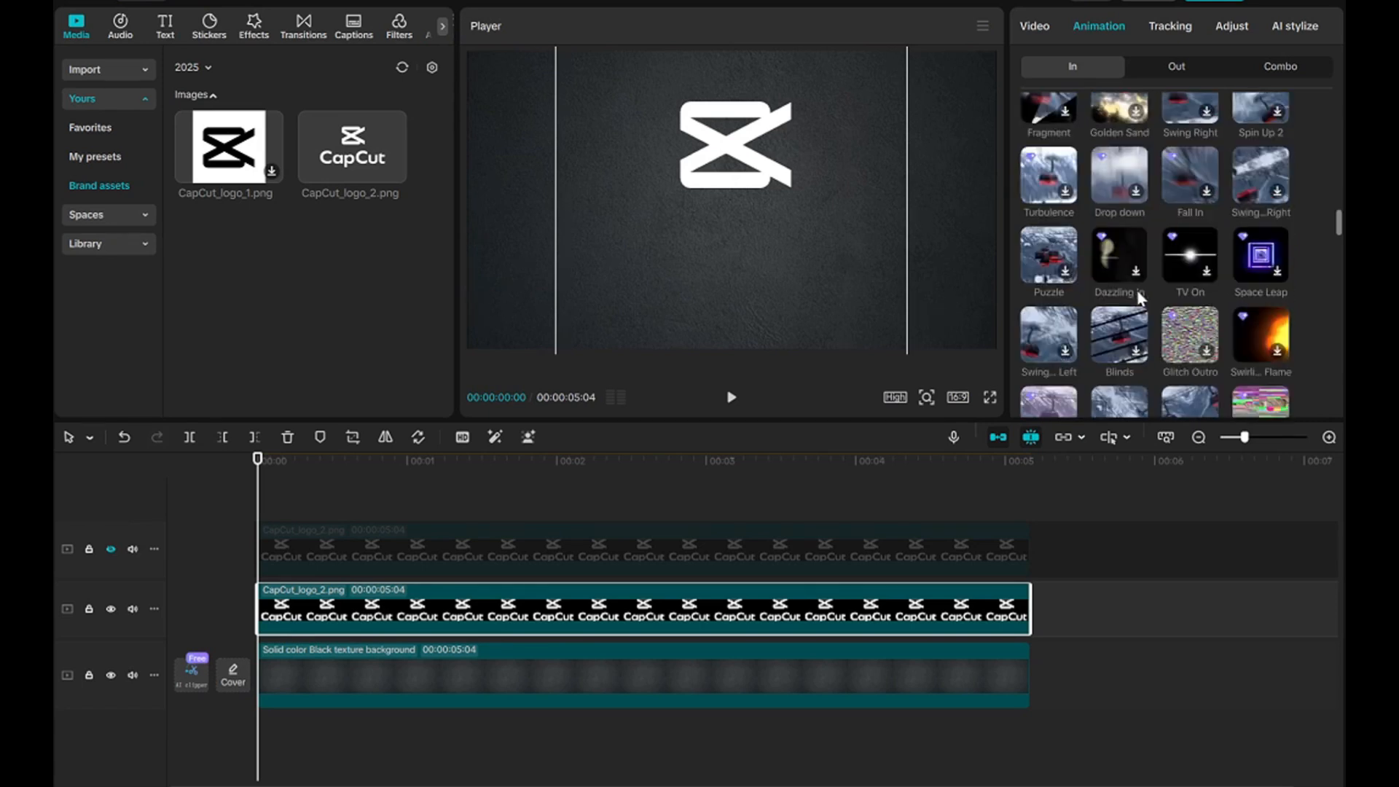
pyautogui.scroll(-3, 1139, 295)
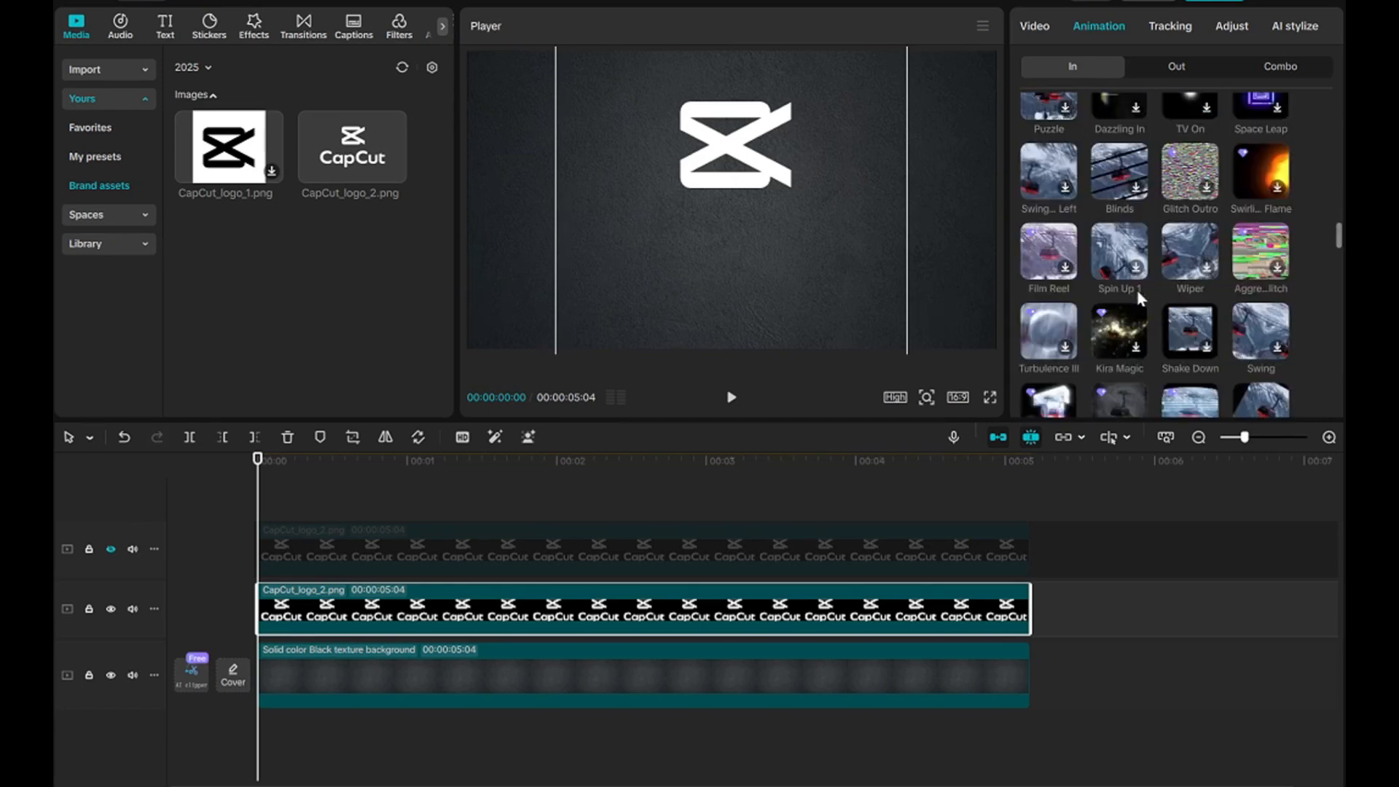
pyautogui.scroll(-1, 1140, 297)
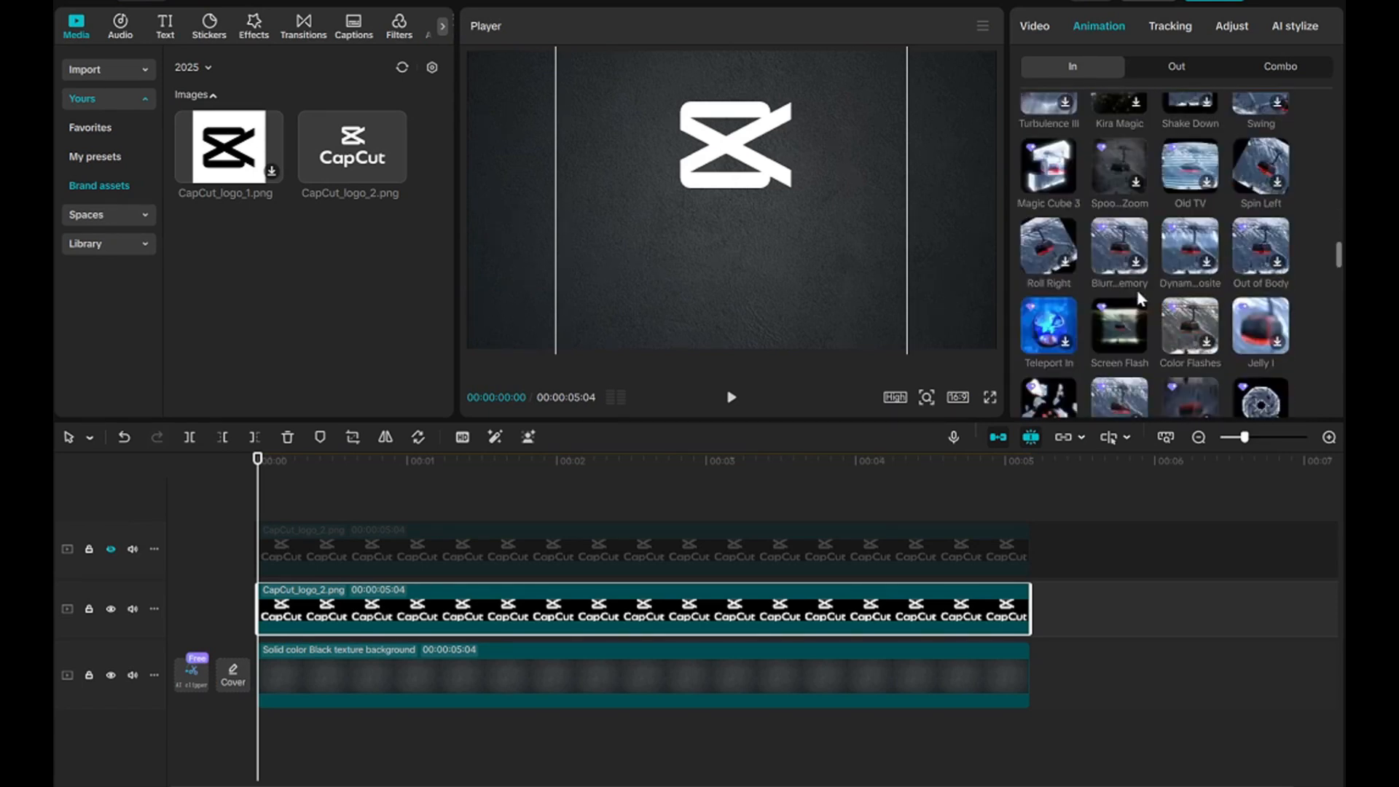
pyautogui.scroll(-2, 1140, 297)
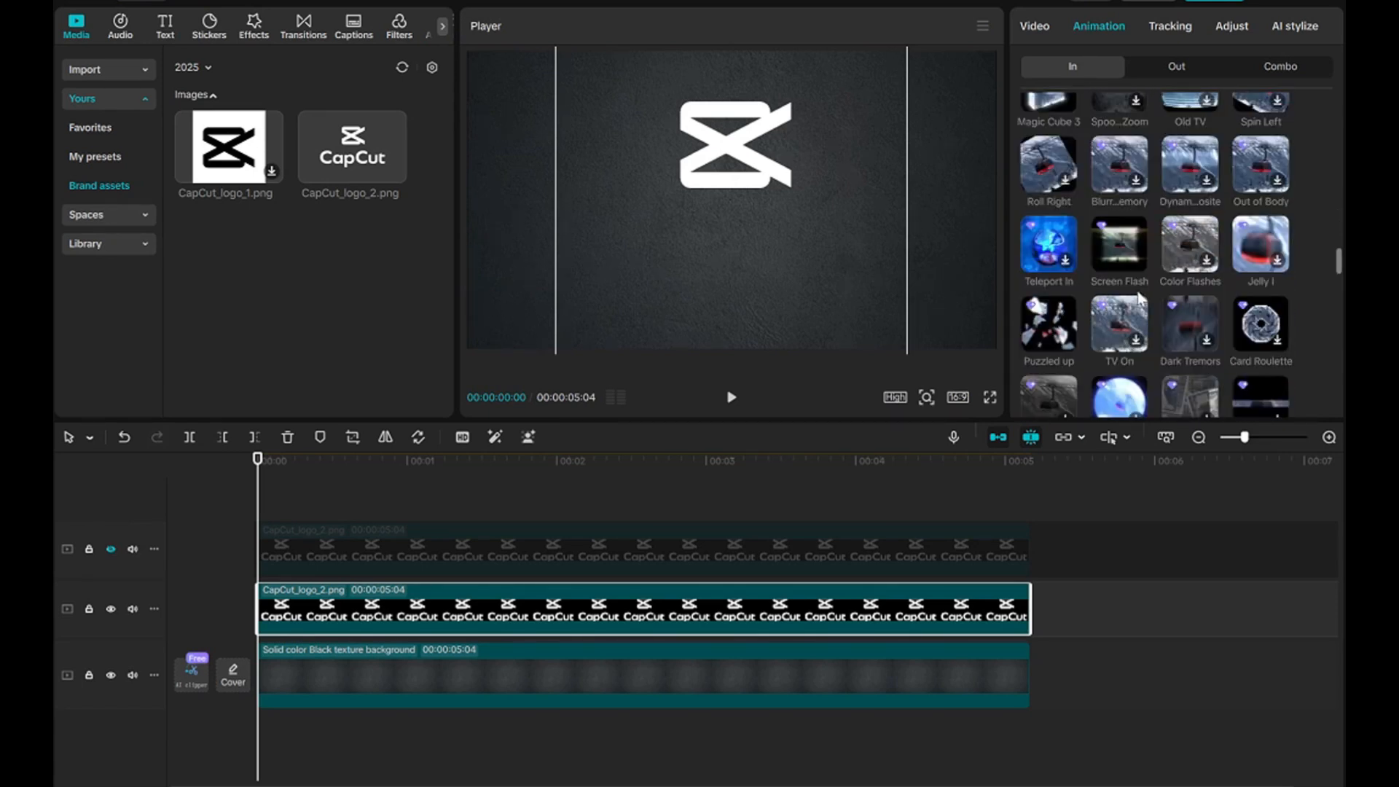
pyautogui.click(1048, 334)
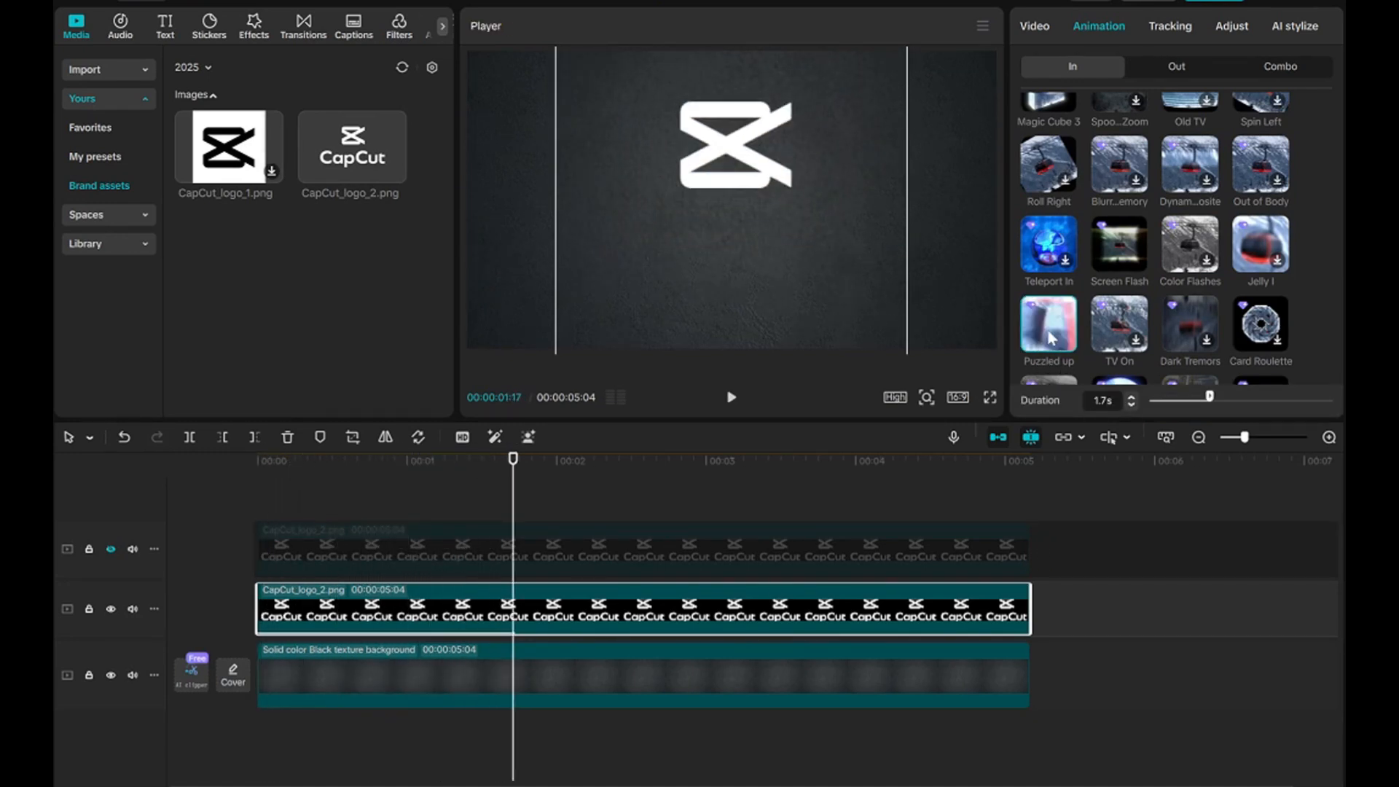
# Set the icon clip's Puzzled up animation duration to 1.5s and unhide the wordmark track.
pyautogui.moveTo(1212, 403); pyautogui.dragTo(1206, 404)
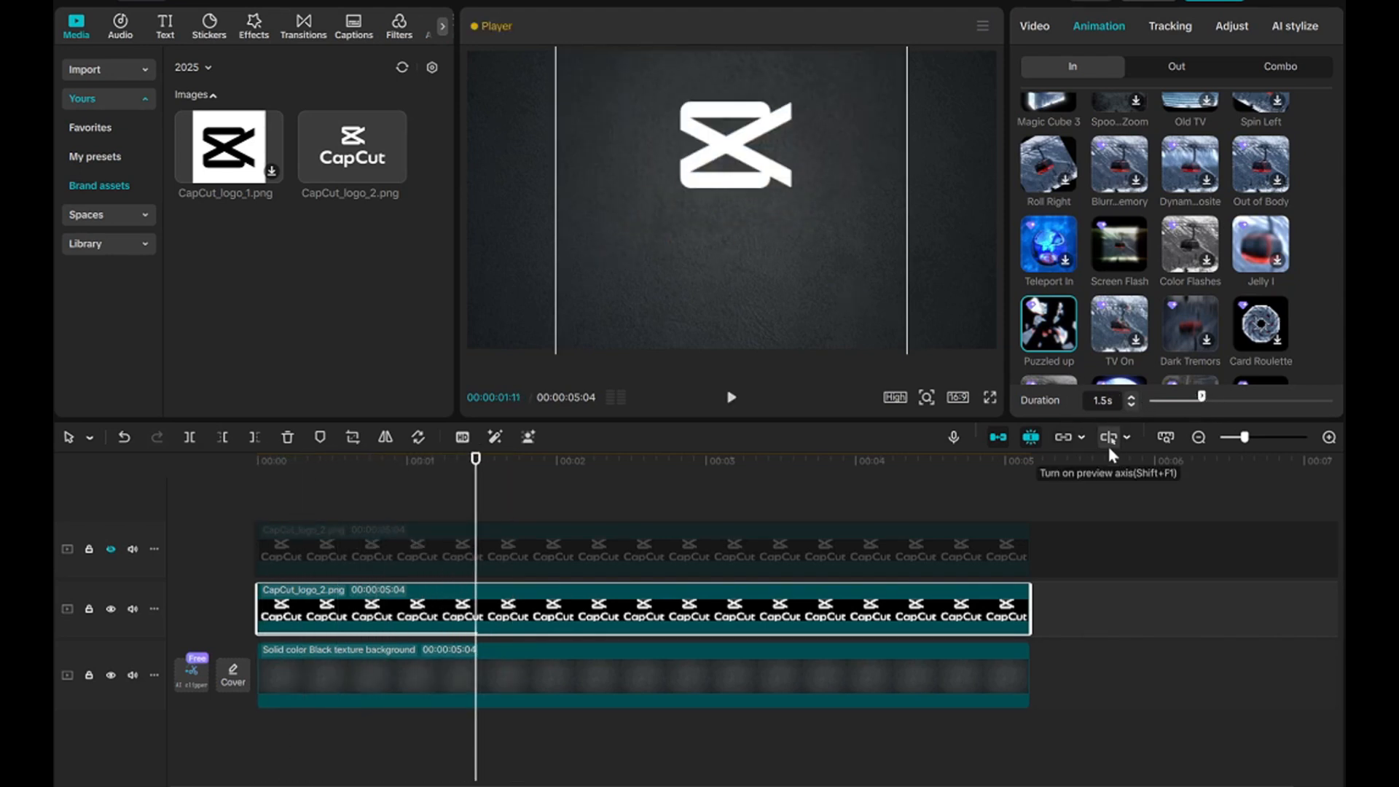
pyautogui.click(112, 550)
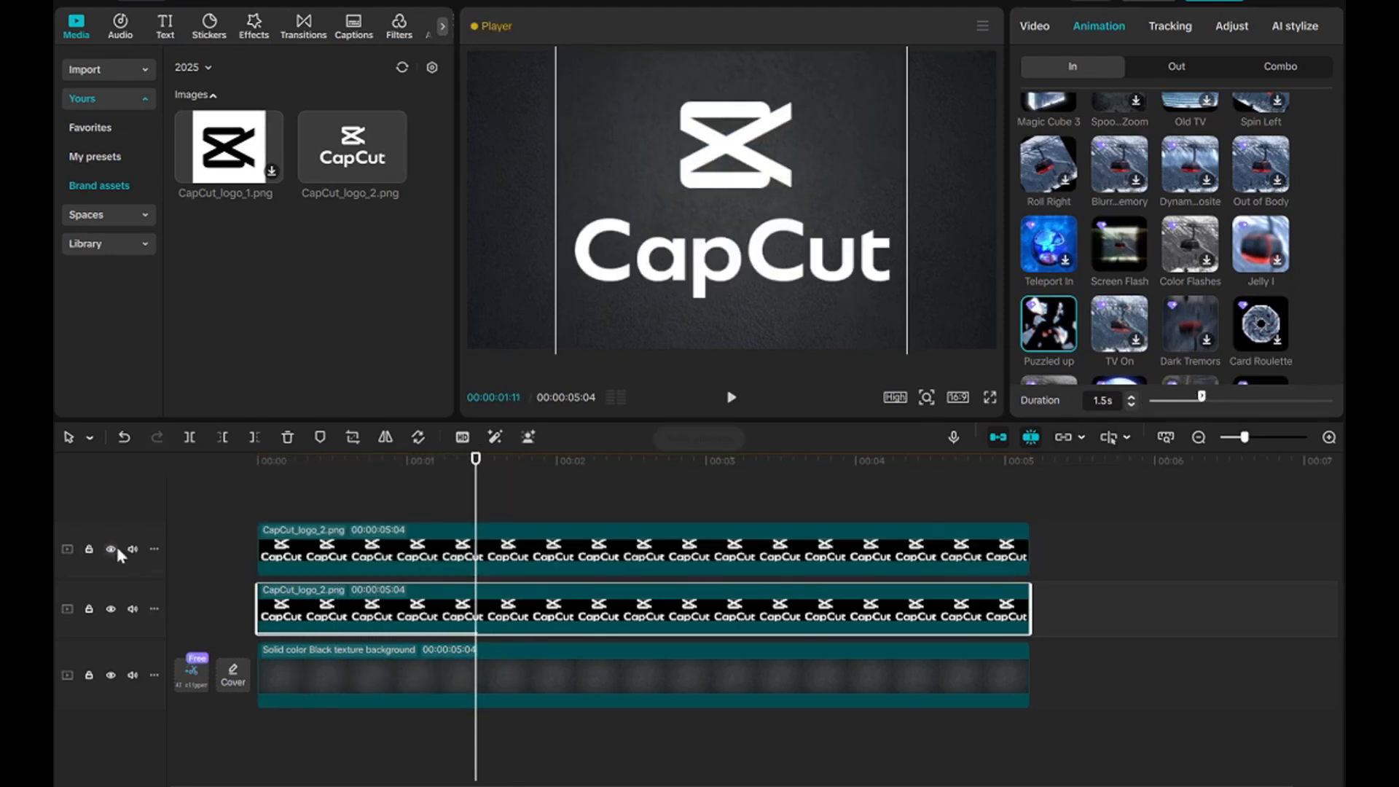
# Apply the Shake 1 entrance animation to the wordmark clip on the upper track.
pyautogui.click(312, 556)
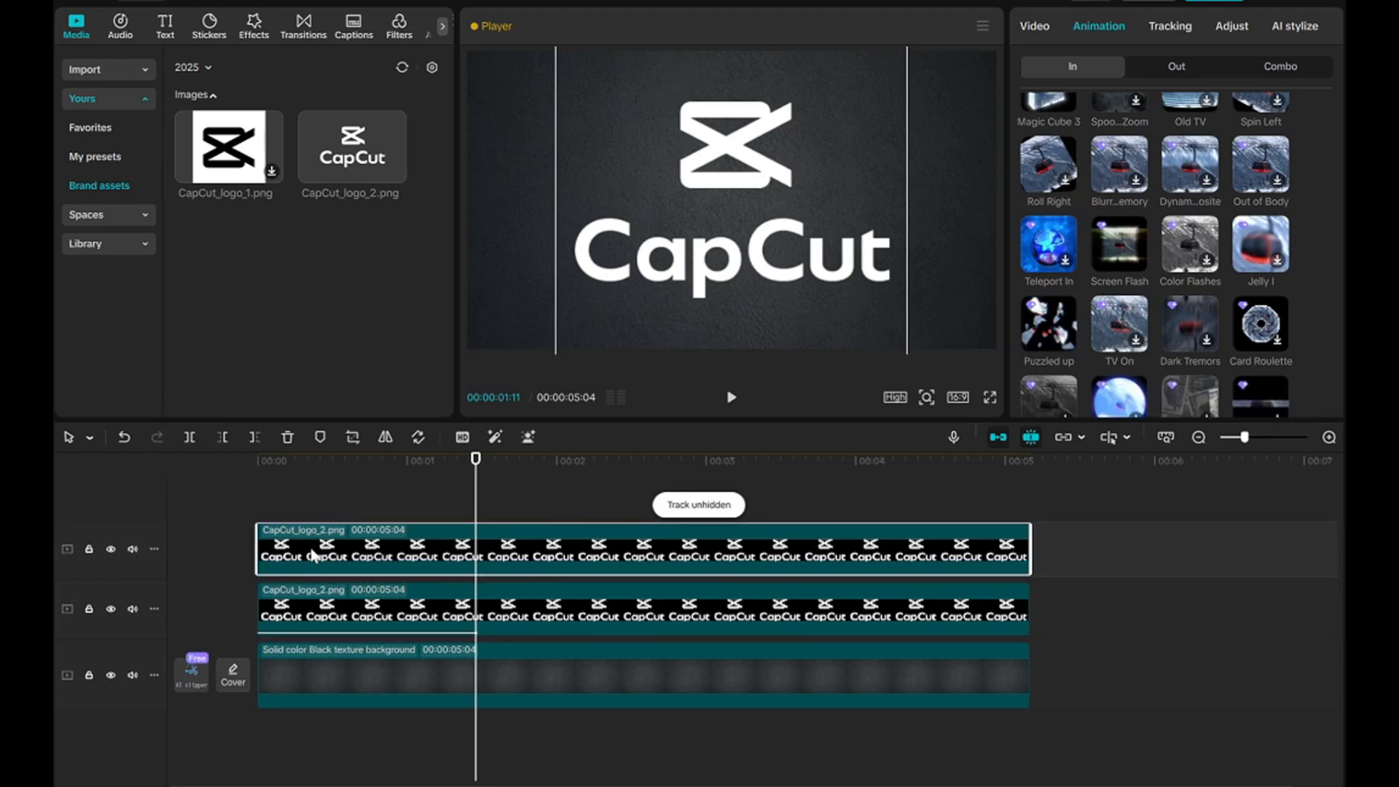
pyautogui.scroll(3, 1137, 285)
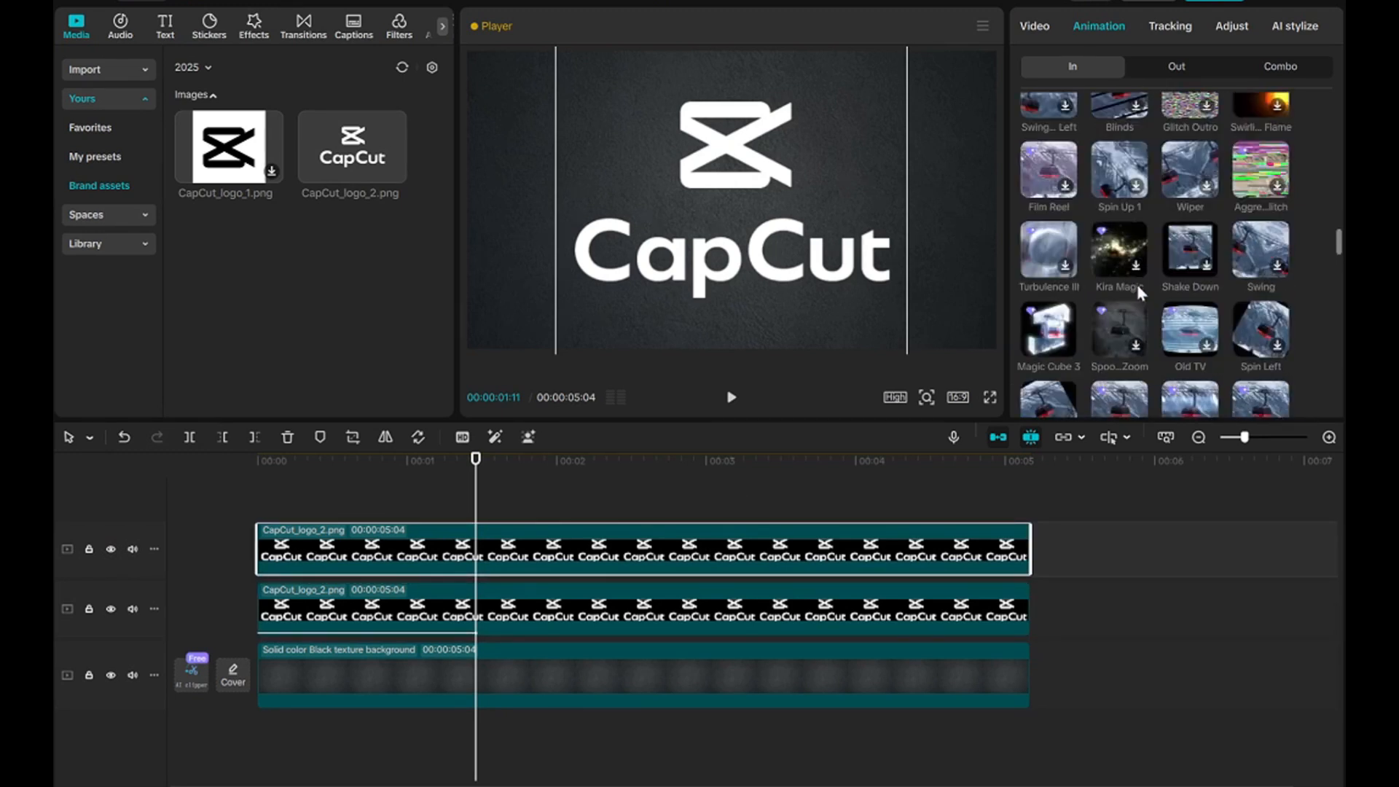
pyautogui.scroll(3, 1135, 283)
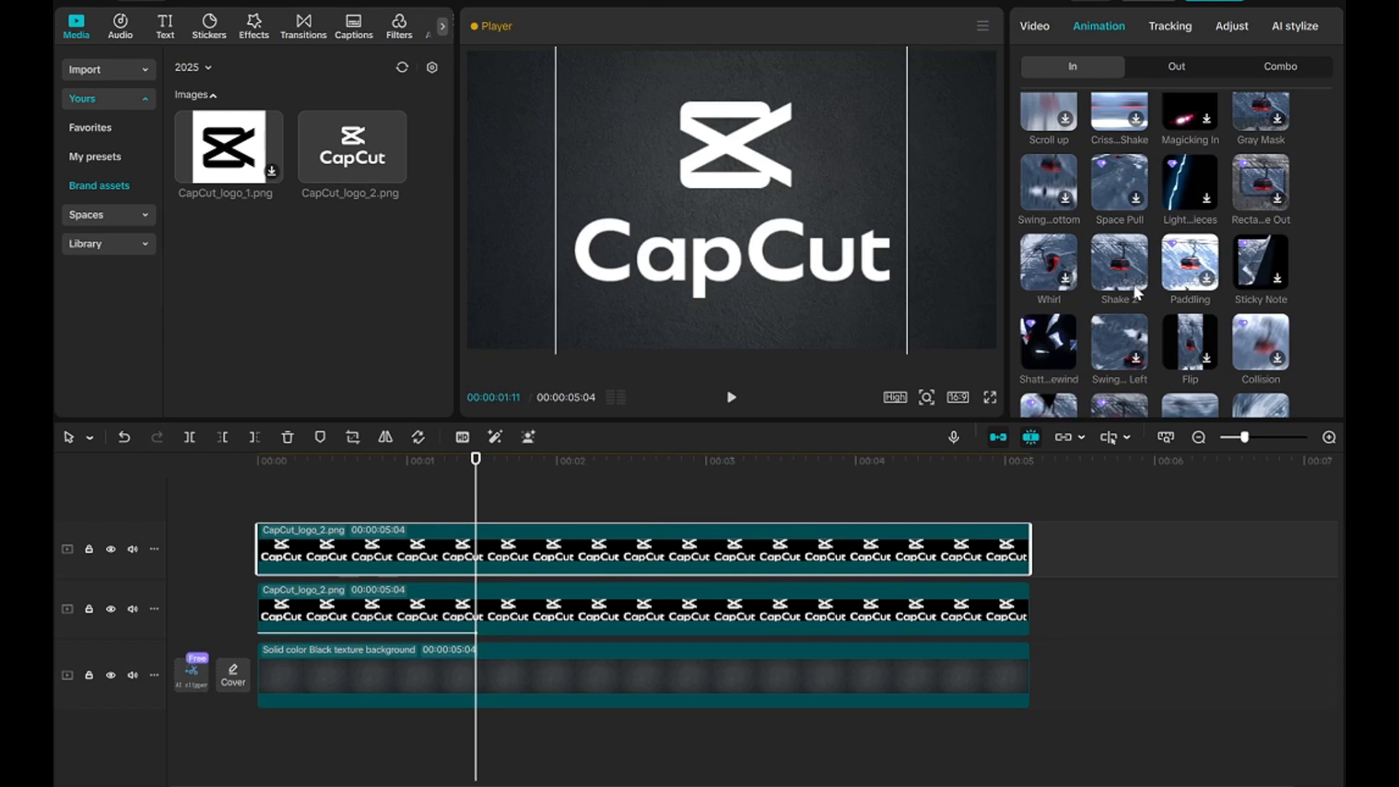
pyautogui.scroll(3, 1122, 289)
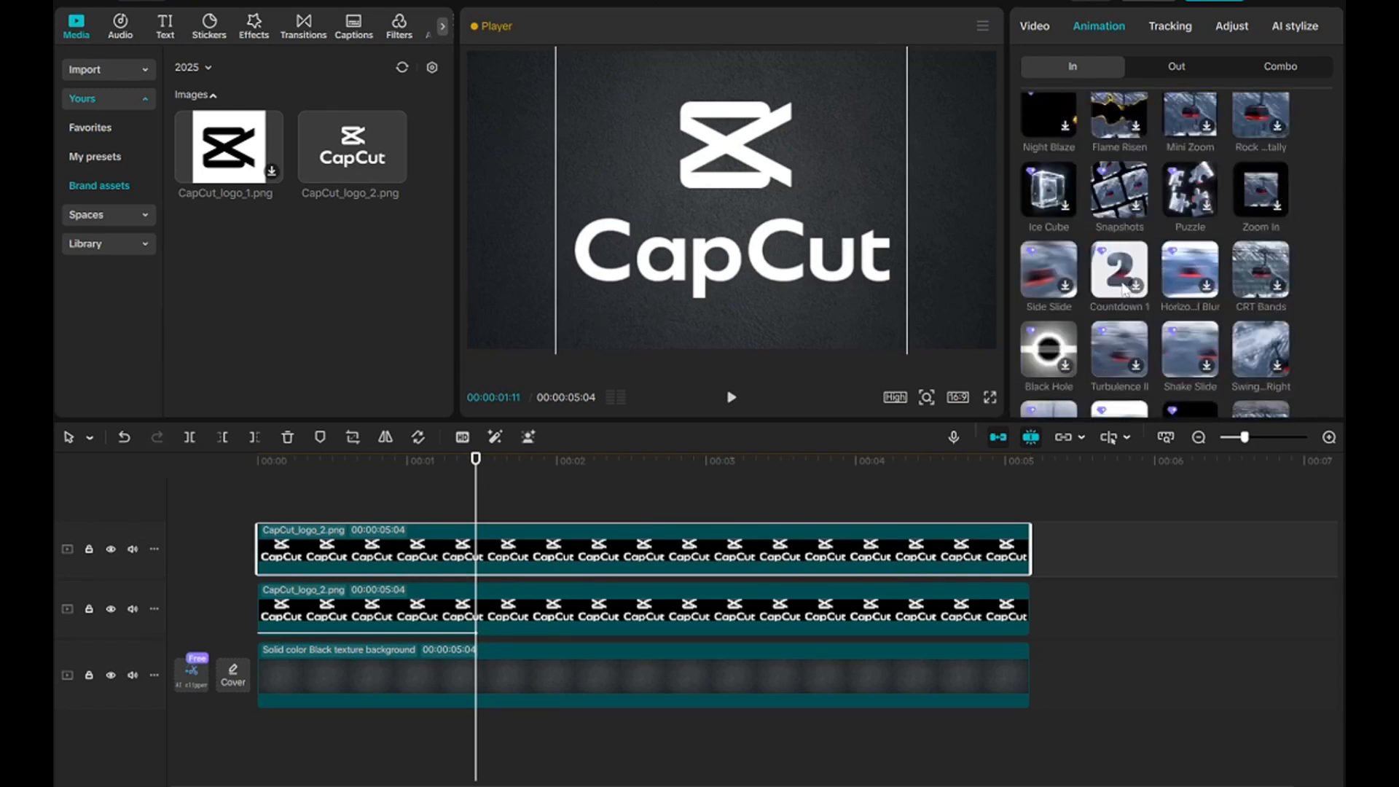
pyautogui.scroll(1, 1120, 277)
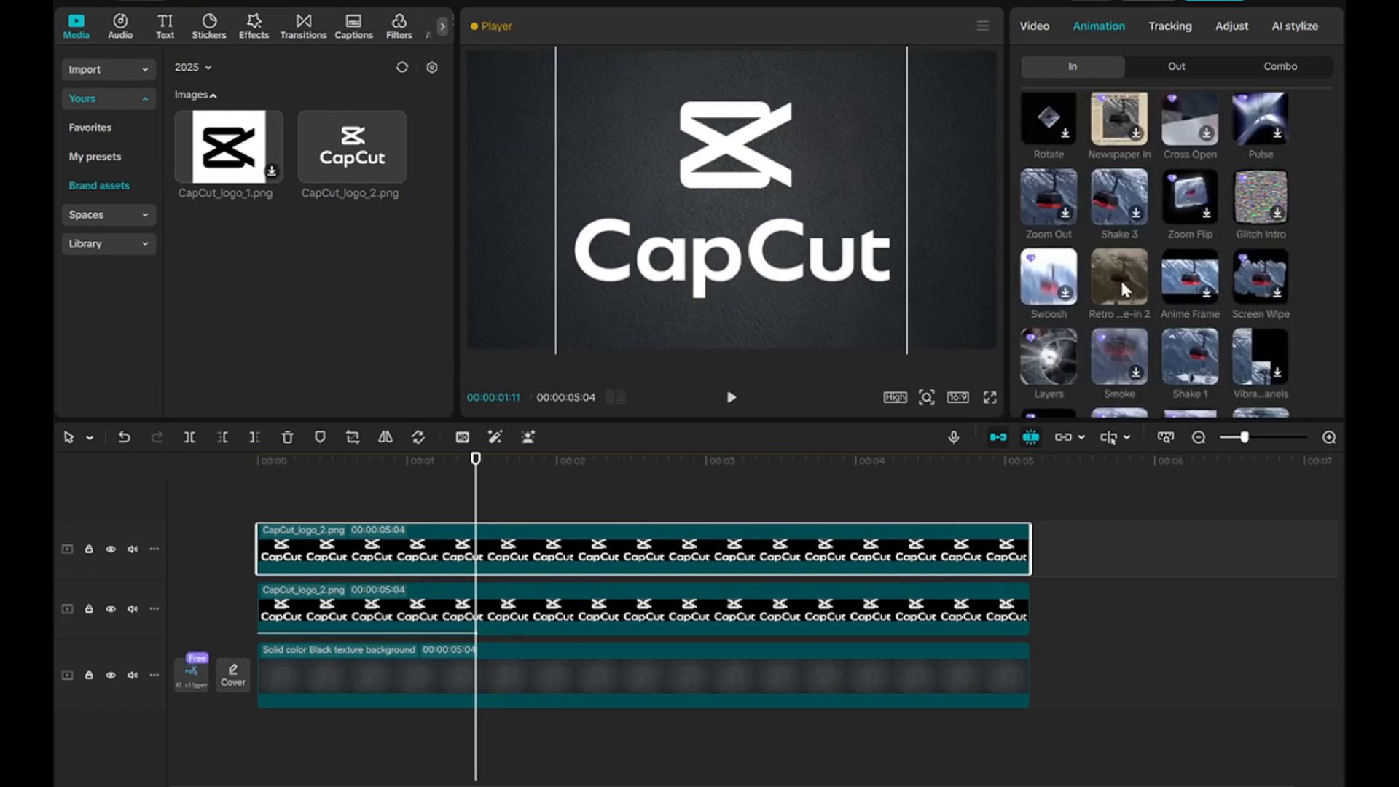
pyautogui.click(1184, 357)
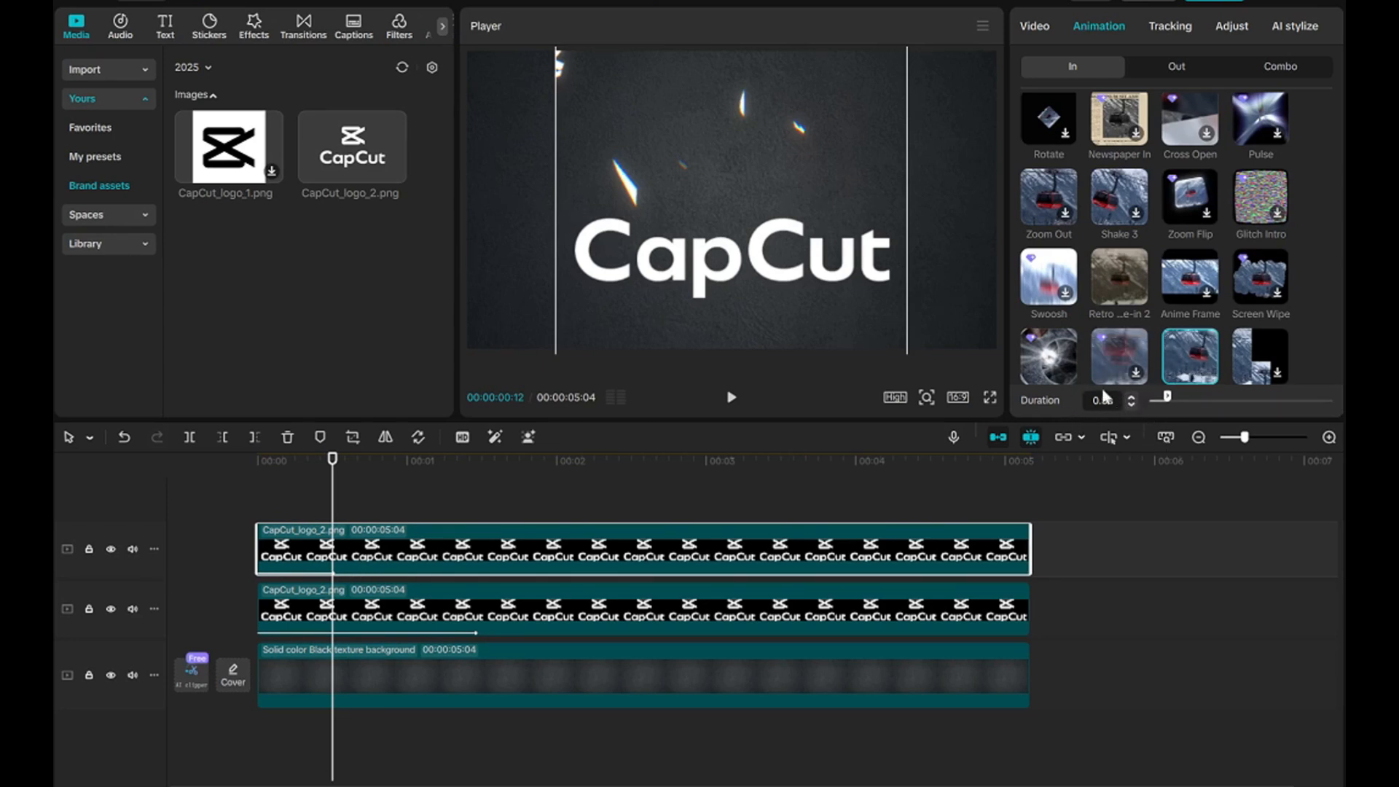
# Move the wordmark clip to start where the icon's entrance animation ends and trim its end to match the other clips, lasting 00:00:03:16.
pyautogui.moveTo(283, 553); pyautogui.dragTo(506, 552)
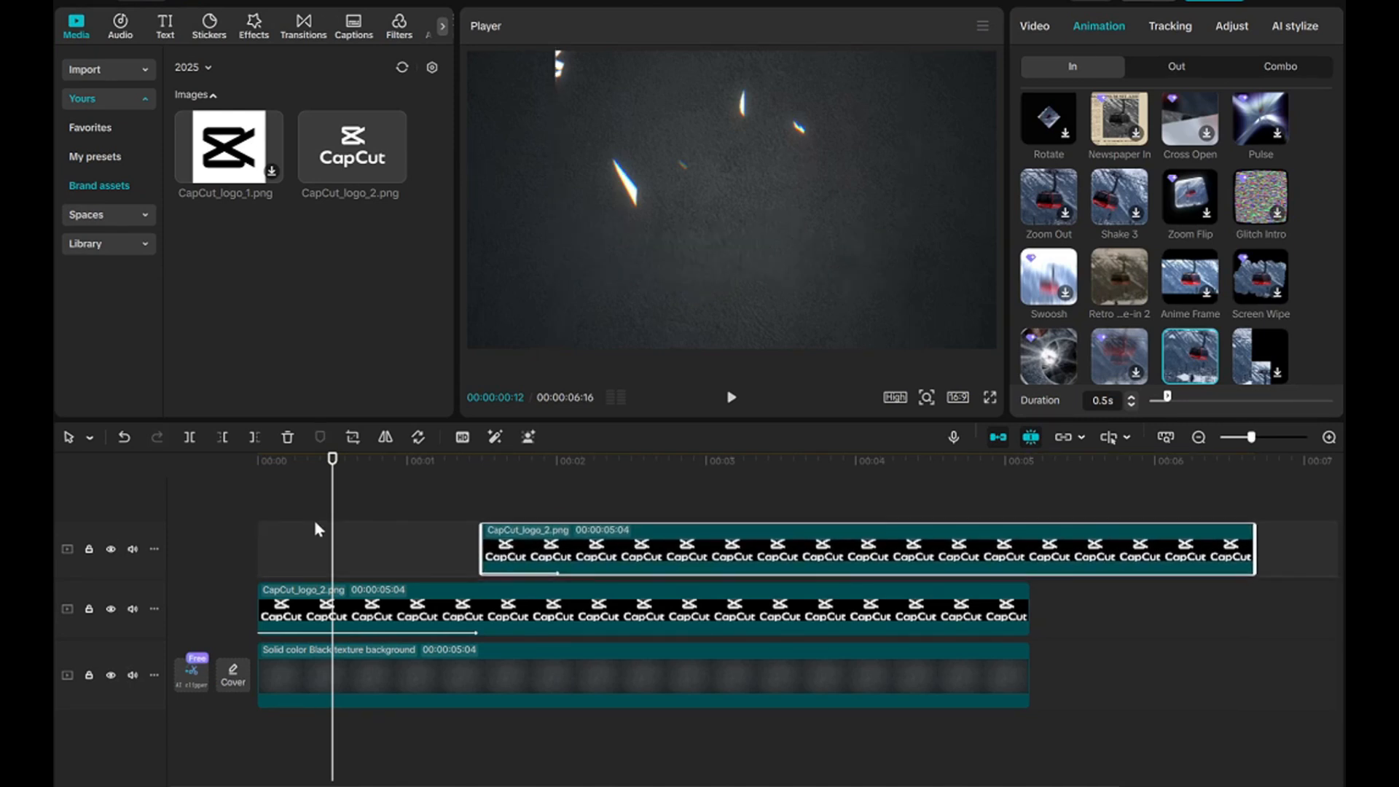
pyautogui.moveTo(332, 520); pyautogui.dragTo(439, 533)
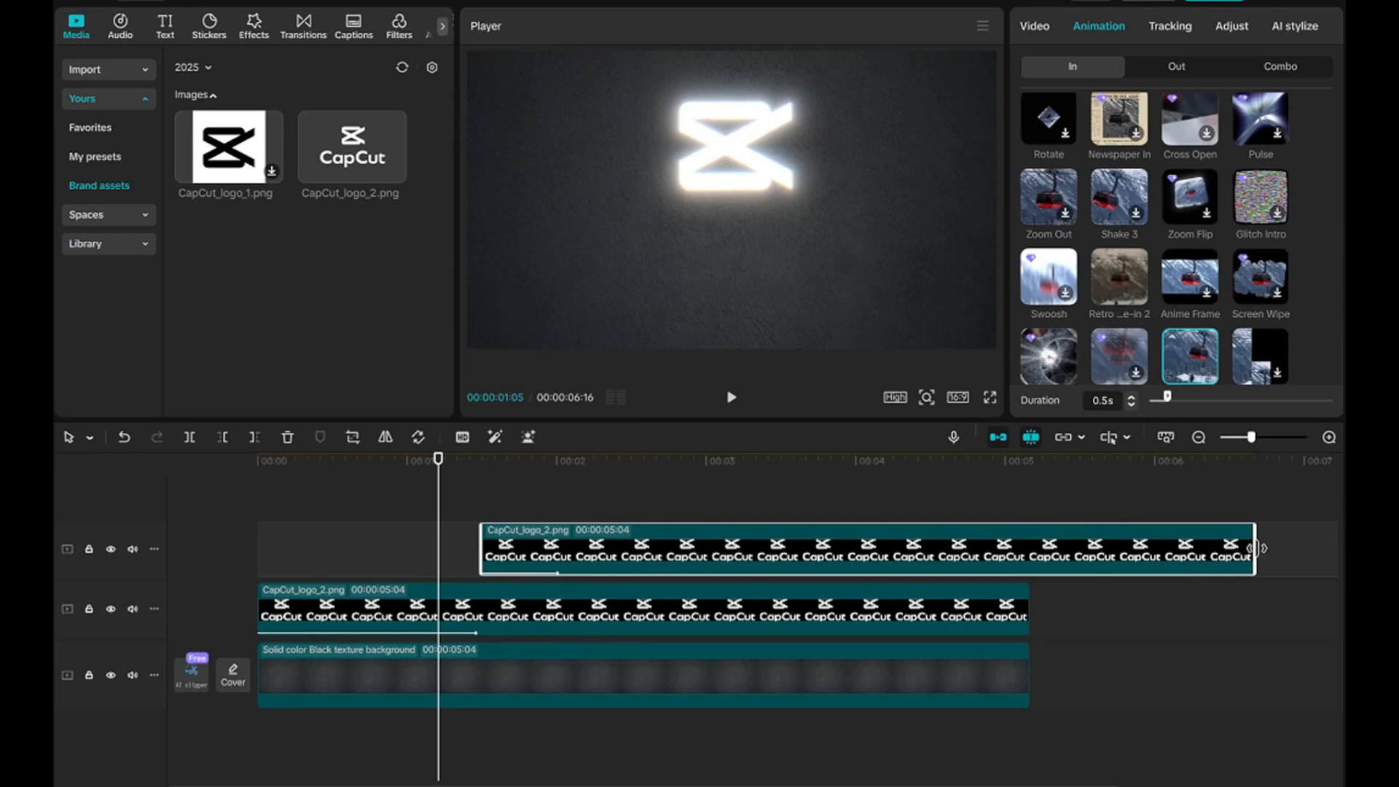
pyautogui.moveTo(1255, 547); pyautogui.dragTo(1031, 548)
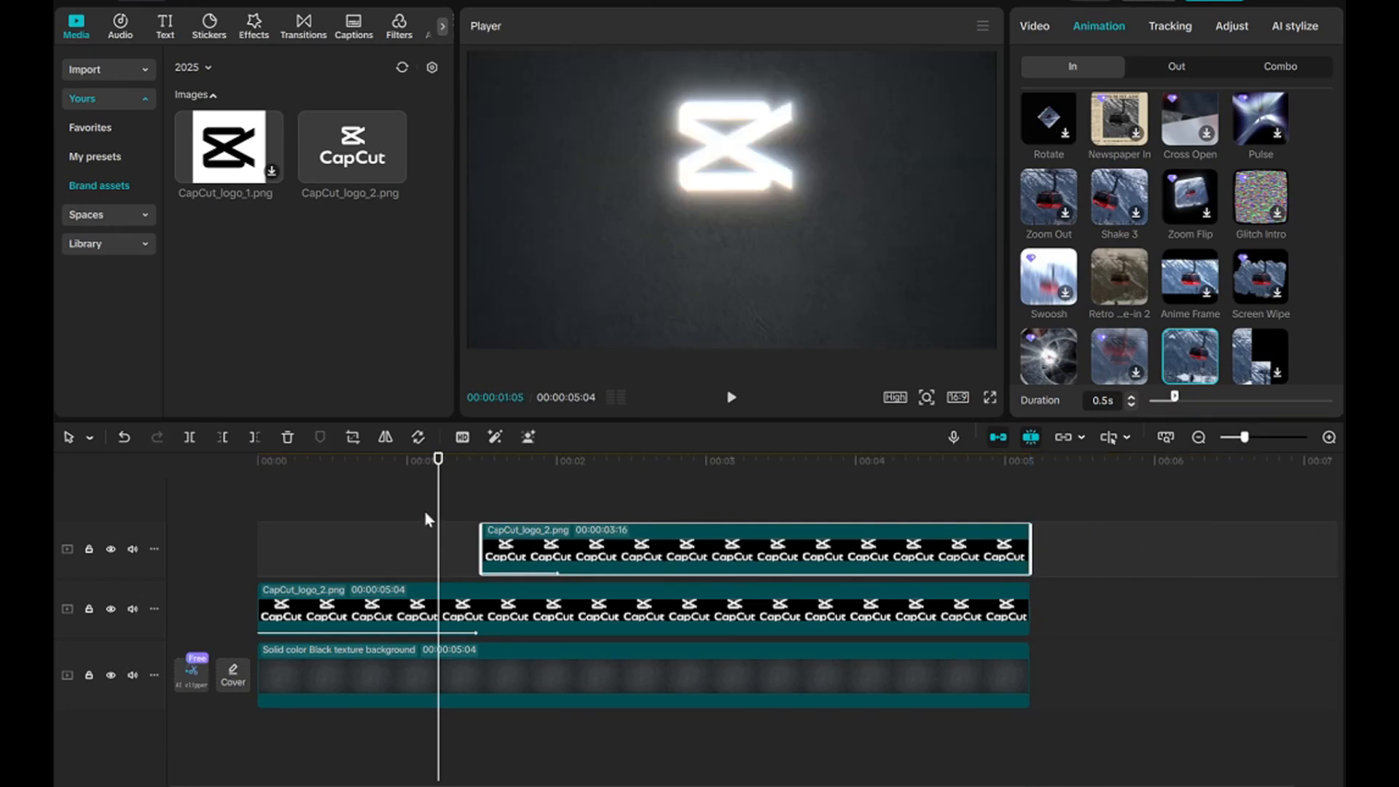
# Play the logo intro from the beginning of the timeline to check the timing of both animations.
pyautogui.moveTo(442, 504); pyautogui.dragTo(122, 475)
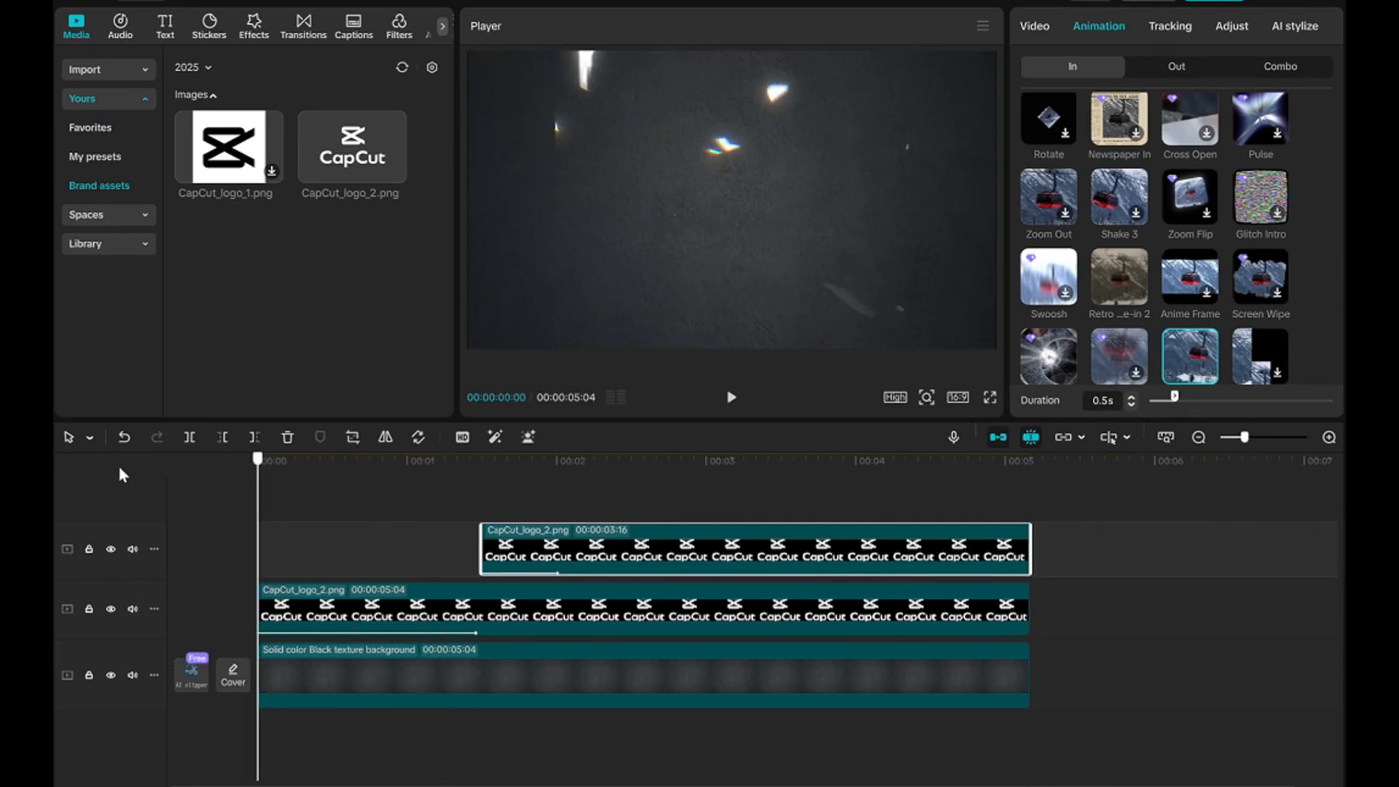
pyautogui.click(732, 399)
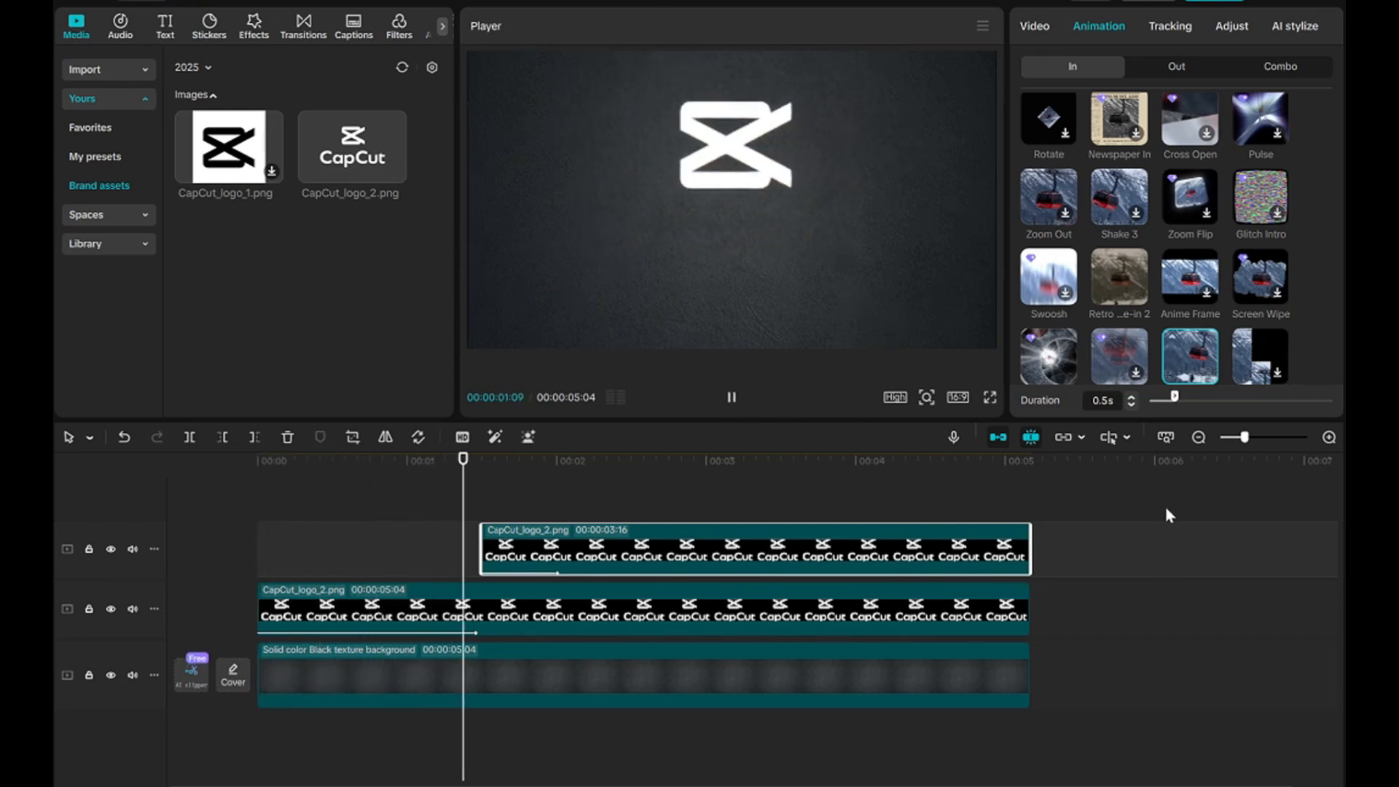